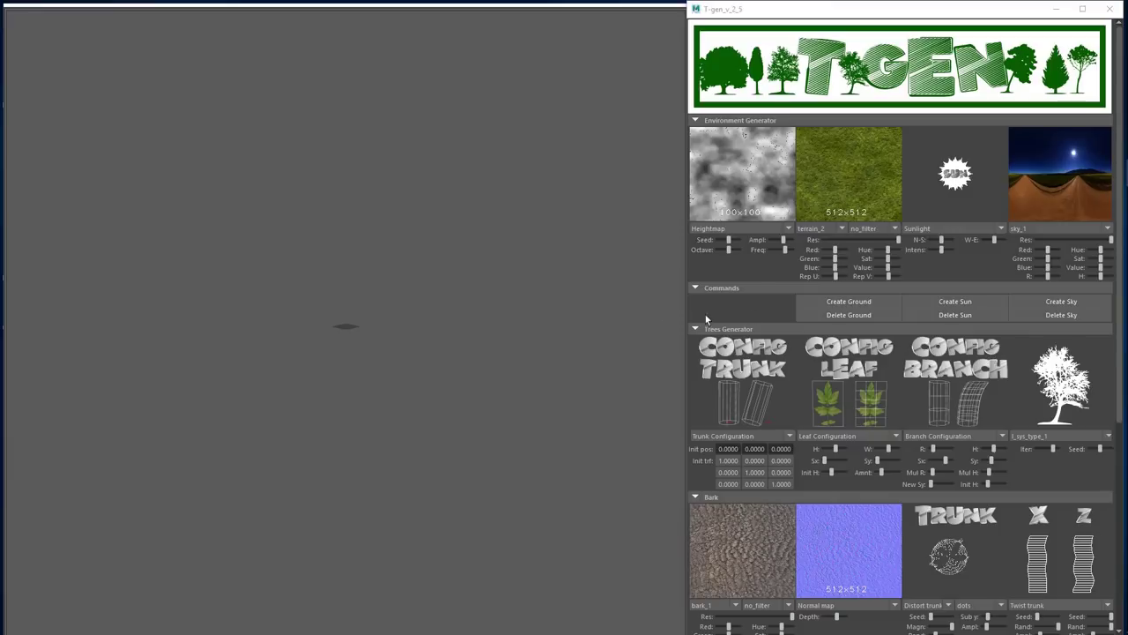
Create the grassy ground, then tune heightmap frequency and seed into gently rolling hills
{"action": "left_click", "coordinate": [825, 302]}
{"action": "mouse_move", "coordinate": [480, 308]}
{"action": "left_mouse_down", "text": "alt"}
{"action": "mouse_move", "coordinate": [461, 310]}
{"action": "mouse_move", "coordinate": [529, 302]}
{"action": "left_mouse_up", "text": "alt"}
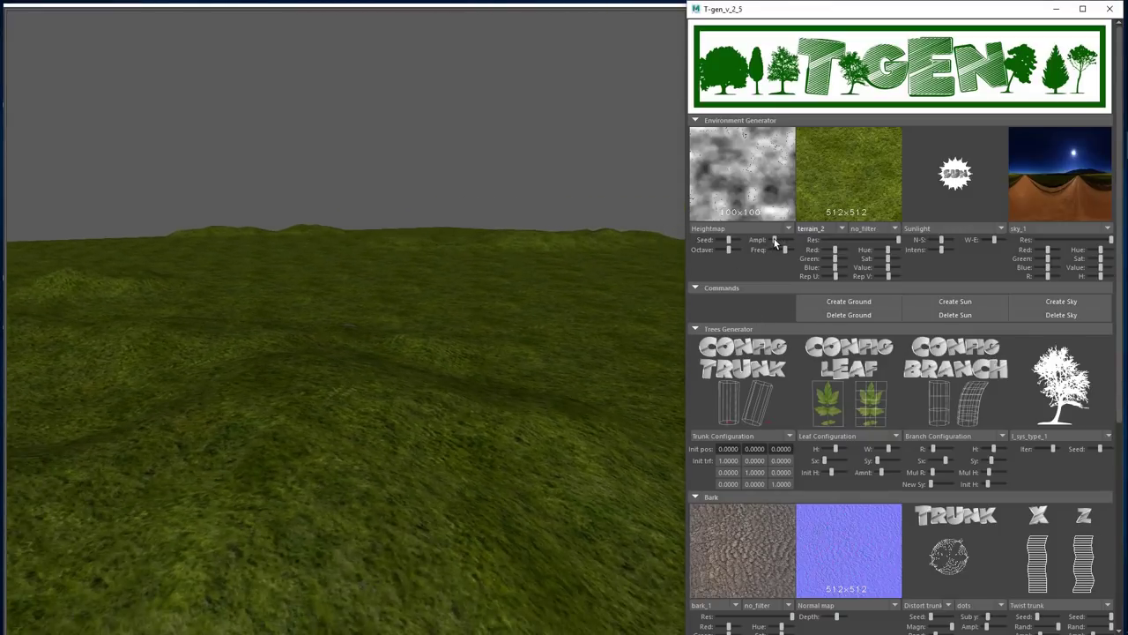
{"action": "mouse_move", "coordinate": [780, 249]}
{"action": "left_mouse_down"}
{"action": "mouse_move", "coordinate": [789, 254]}
{"action": "mouse_move", "coordinate": [729, 247]}
{"action": "left_mouse_up"}
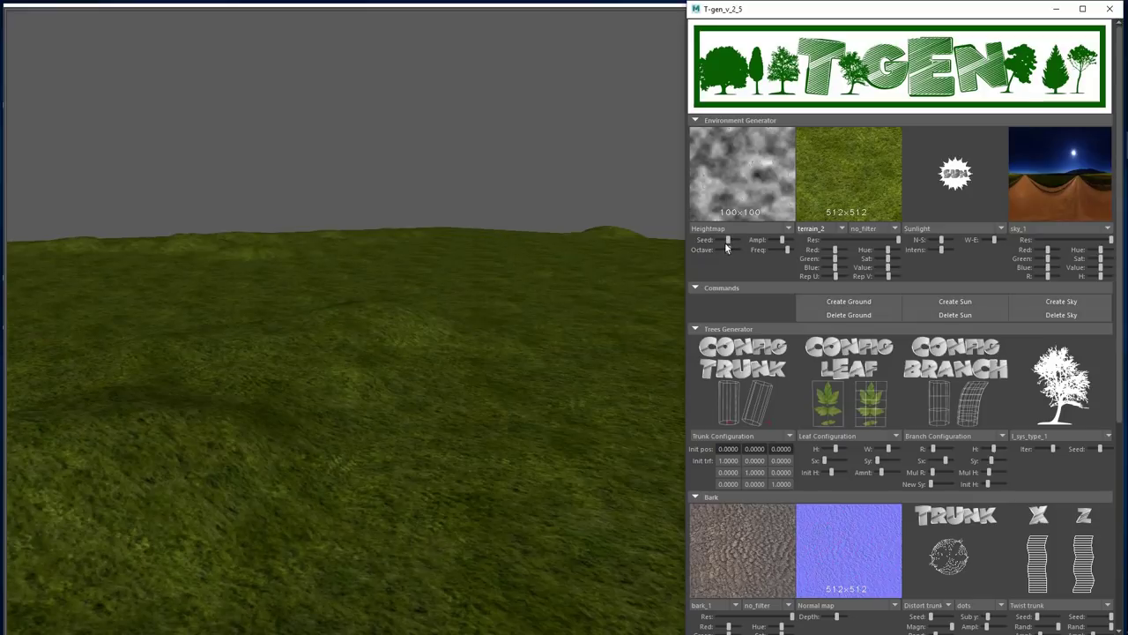
{"action": "left_click", "coordinate": [725, 246]}
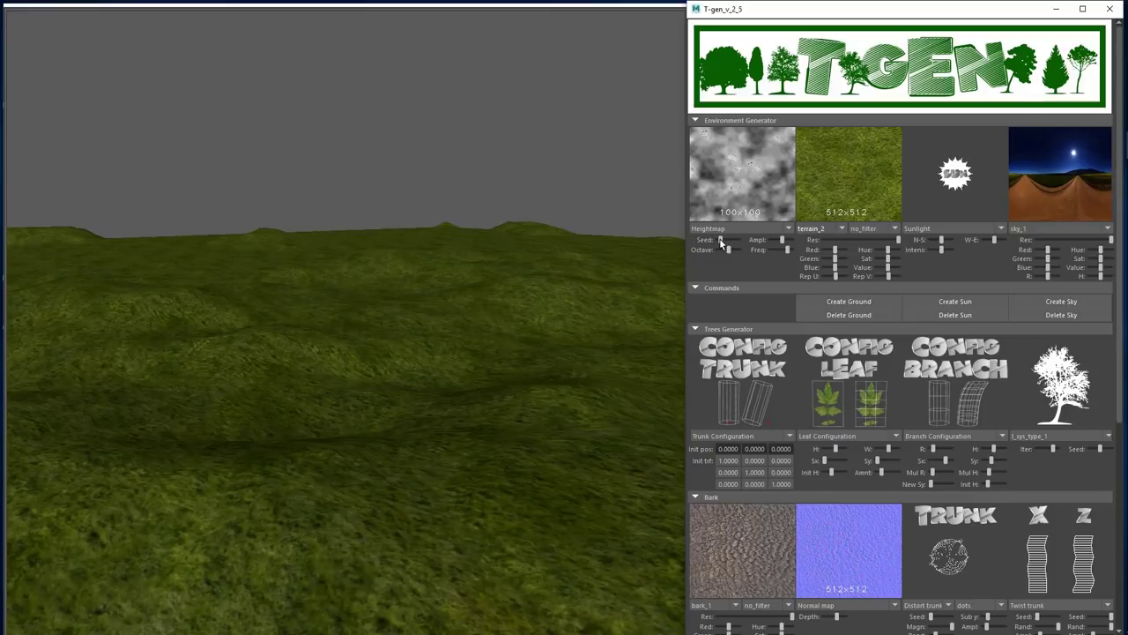
{"action": "left_click_drag", "start_coordinate": [721, 245], "coordinate": [783, 245]}
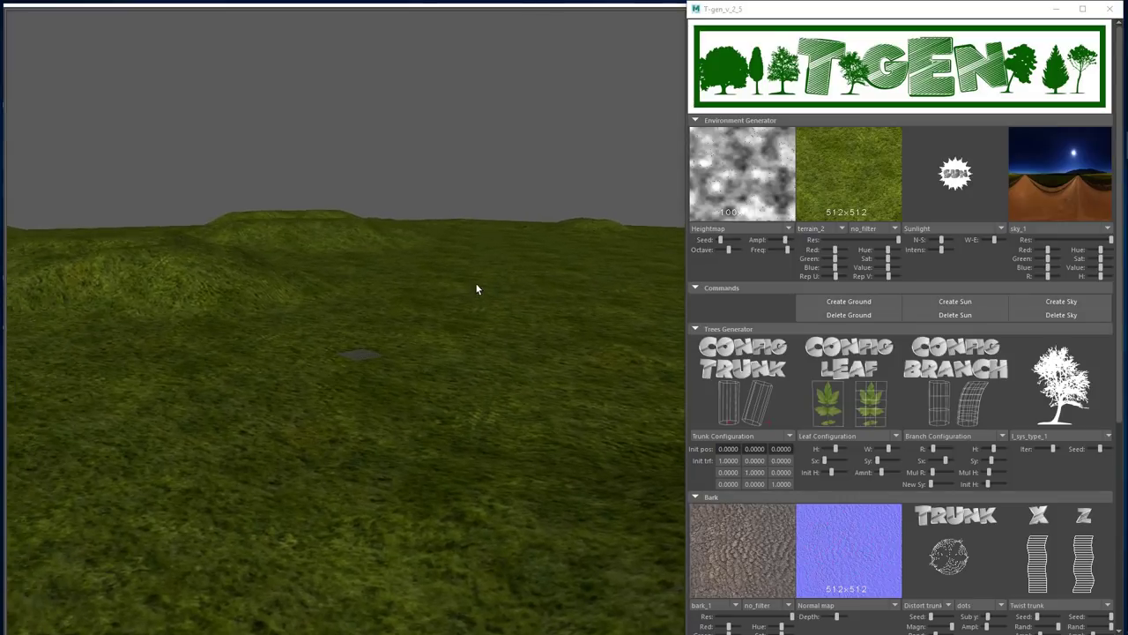
Add the cloudy sky_2 sky to the scene
{"action": "left_click", "coordinate": [1031, 228]}
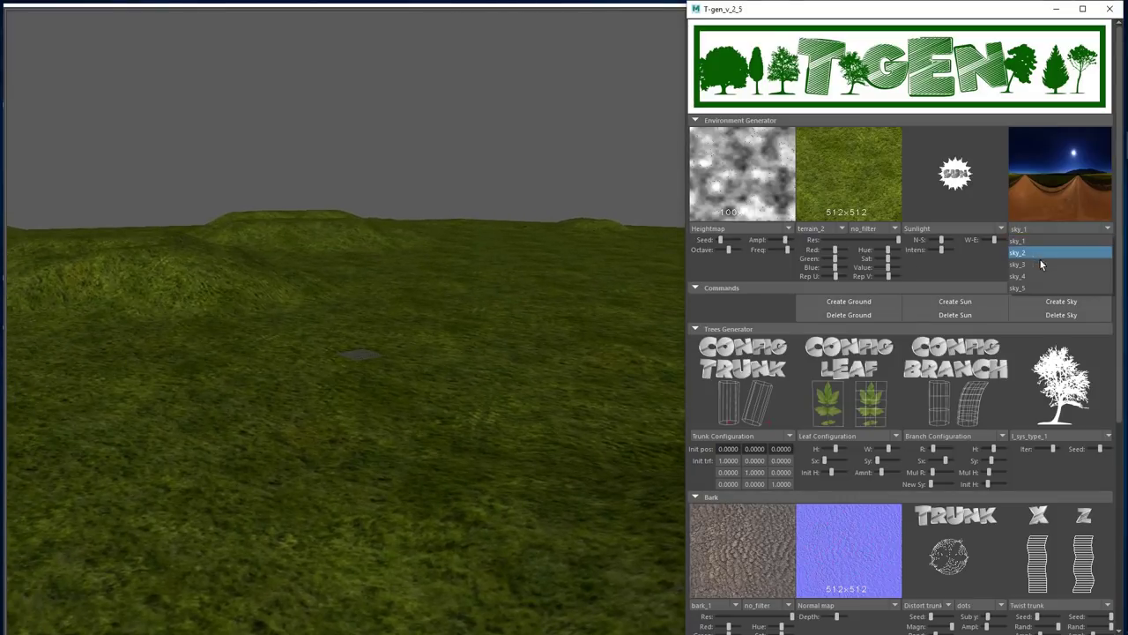
{"action": "left_click", "coordinate": [1036, 250]}
{"action": "left_click", "coordinate": [1062, 304]}
{"action": "mouse_move", "coordinate": [479, 292]}
{"action": "left_mouse_down", "text": "alt"}
{"action": "mouse_move", "coordinate": [509, 277]}
{"action": "mouse_move", "coordinate": [532, 282]}
{"action": "left_mouse_up", "text": "alt"}
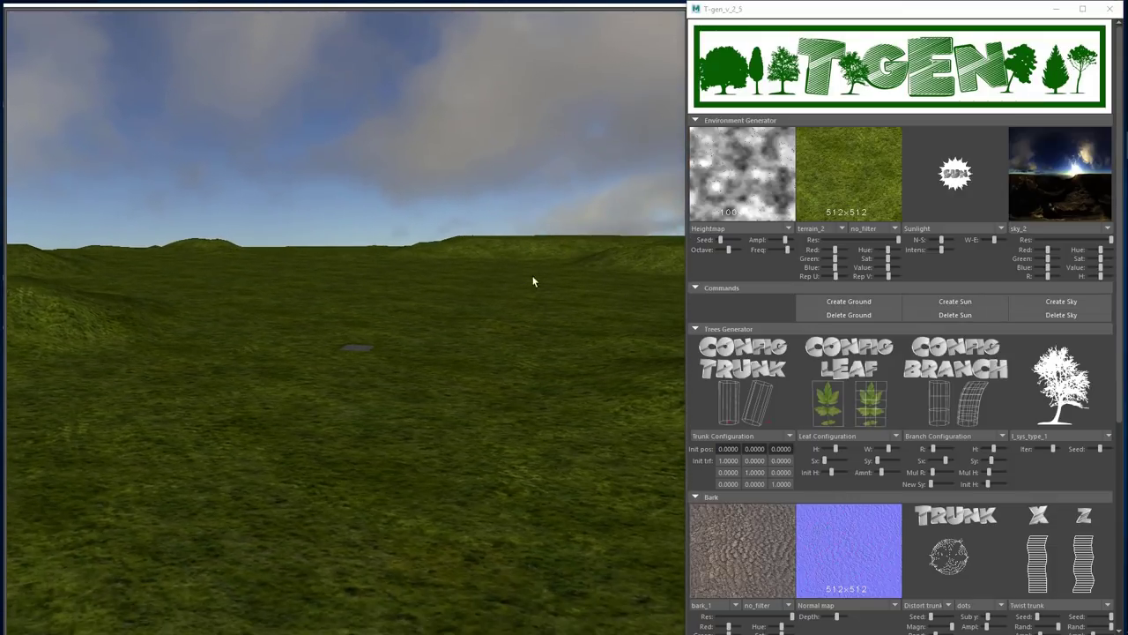
Generate a tree using the l_sys_type_2 L-system preset
{"action": "left_click", "coordinate": [1043, 435]}
{"action": "left_click", "coordinate": [1035, 460]}
{"action": "scroll", "coordinate": [1032, 476], "scroll_direction": "down", "scroll_amount": 5}
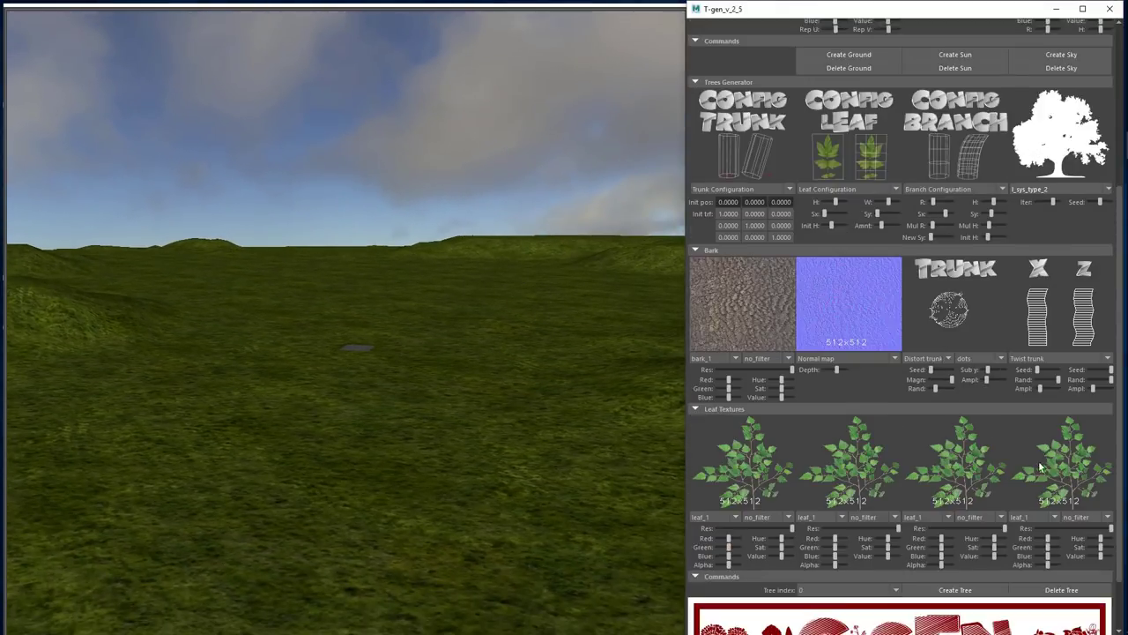
{"action": "scroll", "coordinate": [1021, 511], "scroll_direction": "down", "scroll_amount": 2}
{"action": "left_click", "coordinate": [988, 521]}
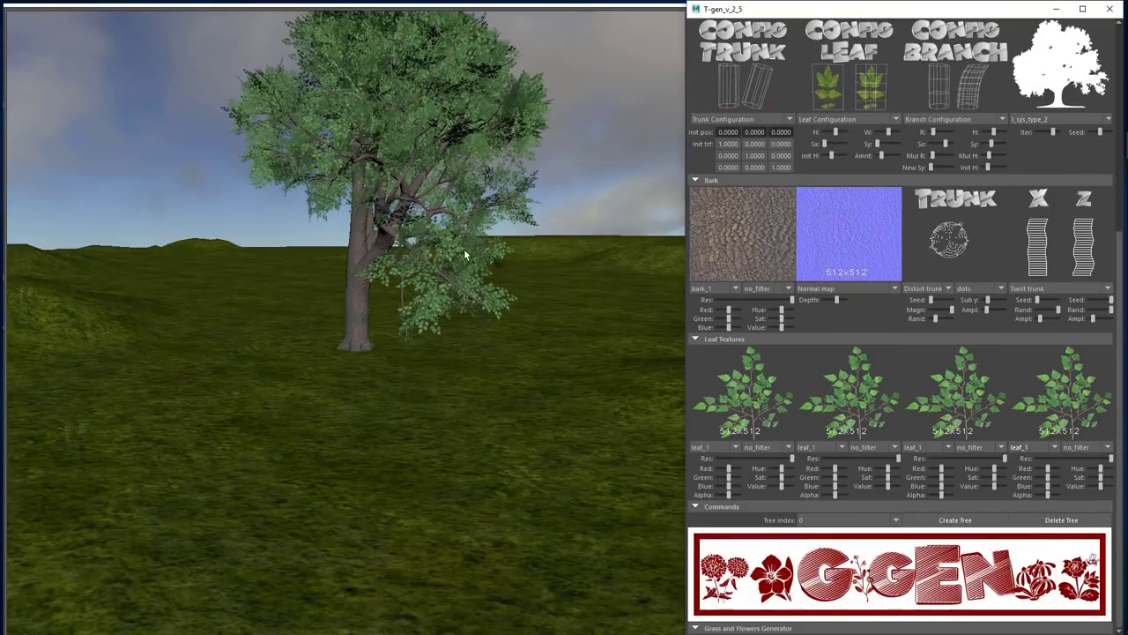
{"action": "mouse_move", "coordinate": [473, 275]}
{"action": "left_mouse_down", "text": "alt"}
{"action": "mouse_move", "coordinate": [444, 255]}
{"action": "mouse_move", "coordinate": [397, 255]}
{"action": "mouse_move", "coordinate": [525, 251]}
{"action": "mouse_move", "coordinate": [598, 277]}
{"action": "mouse_move", "coordinate": [532, 273]}
{"action": "mouse_move", "coordinate": [532, 259]}
{"action": "mouse_move", "coordinate": [538, 269]}
{"action": "left_mouse_up", "text": "alt"}
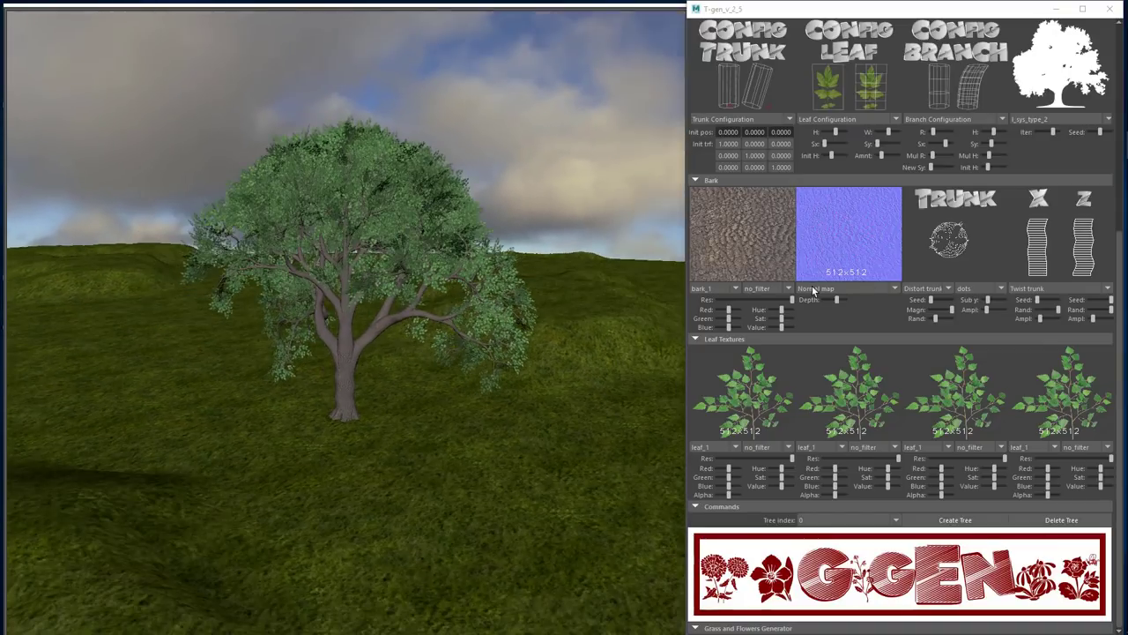
Set all four leaf texture slots to leaf_2
{"action": "left_click", "coordinate": [714, 447]}
{"action": "left_click", "coordinate": [707, 472]}
{"action": "left_click", "coordinate": [811, 448]}
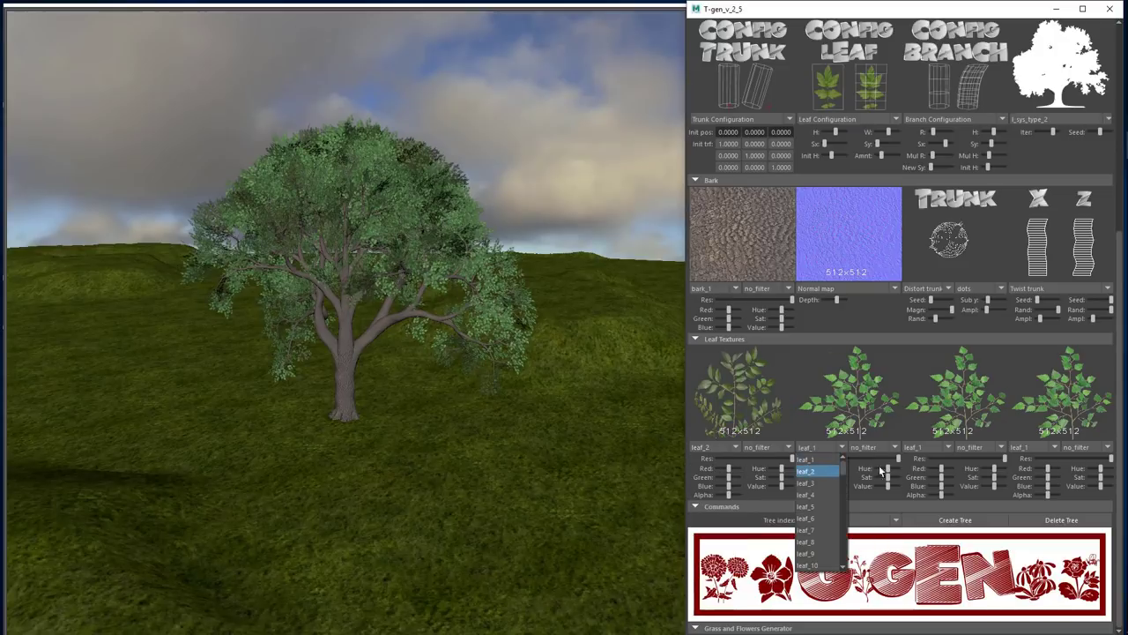
{"action": "left_click", "coordinate": [806, 472]}
{"action": "left_click", "coordinate": [917, 448]}
{"action": "left_click", "coordinate": [912, 471]}
{"action": "left_click", "coordinate": [1021, 448]}
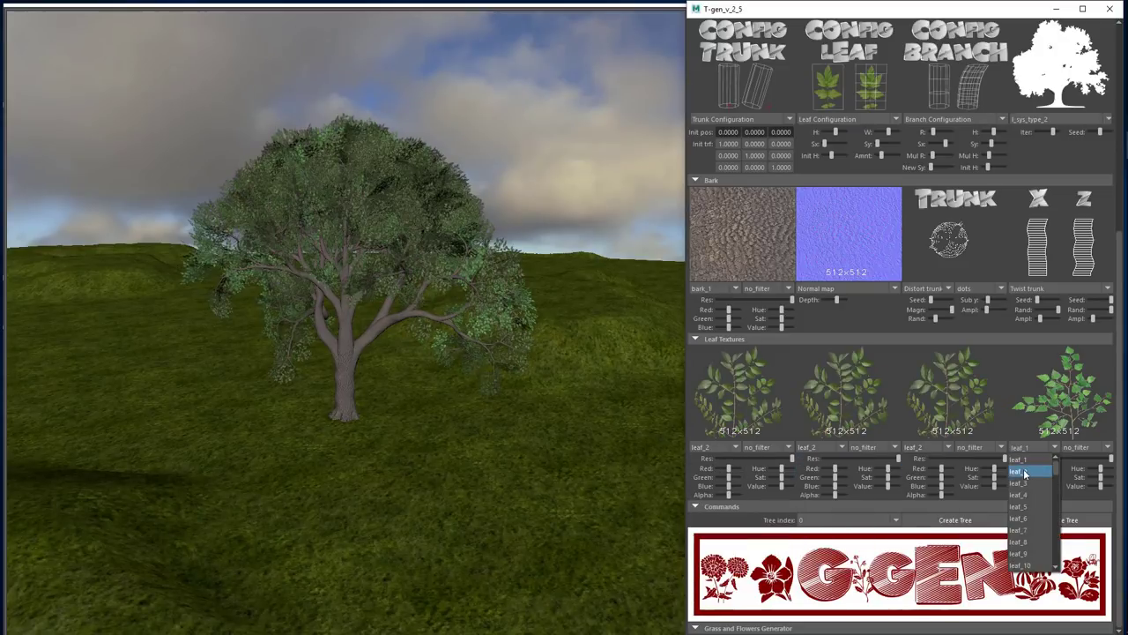
{"action": "left_click", "coordinate": [1018, 472]}
Change the bark texture to bark_2, then to the darker bark_3
{"action": "left_click", "coordinate": [715, 289]}
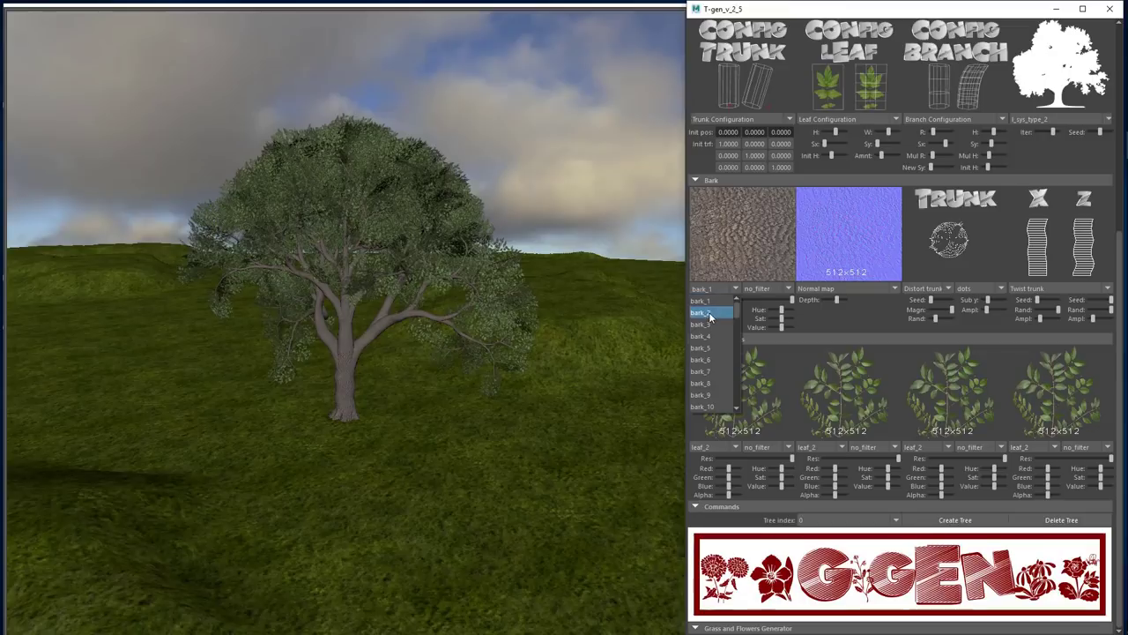
{"action": "left_click", "coordinate": [708, 319]}
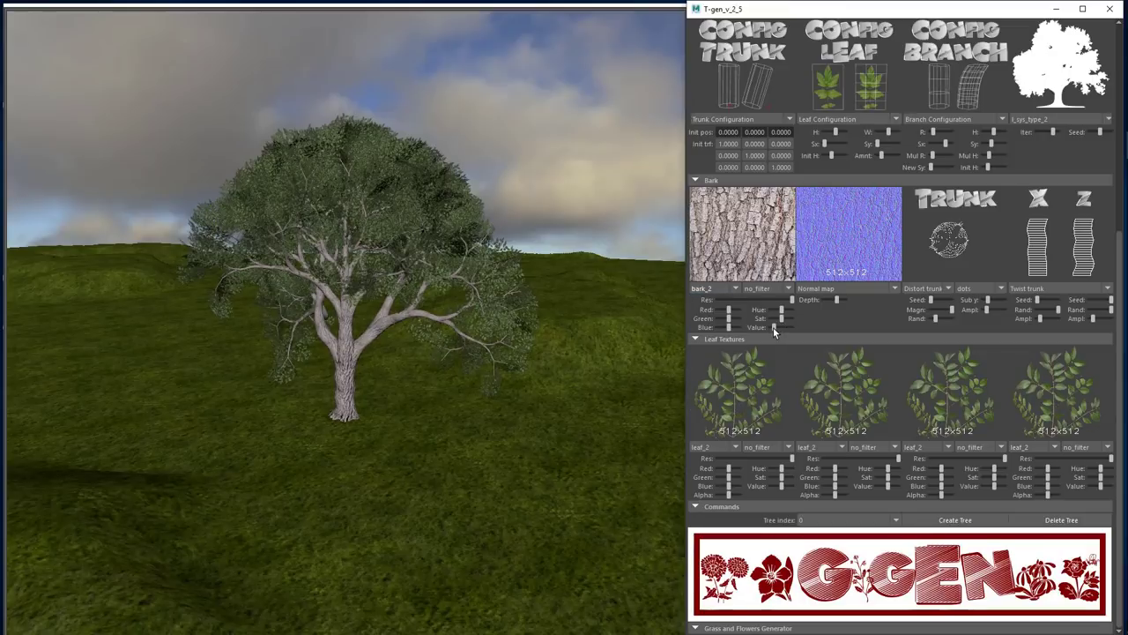
{"action": "left_click", "coordinate": [707, 289]}
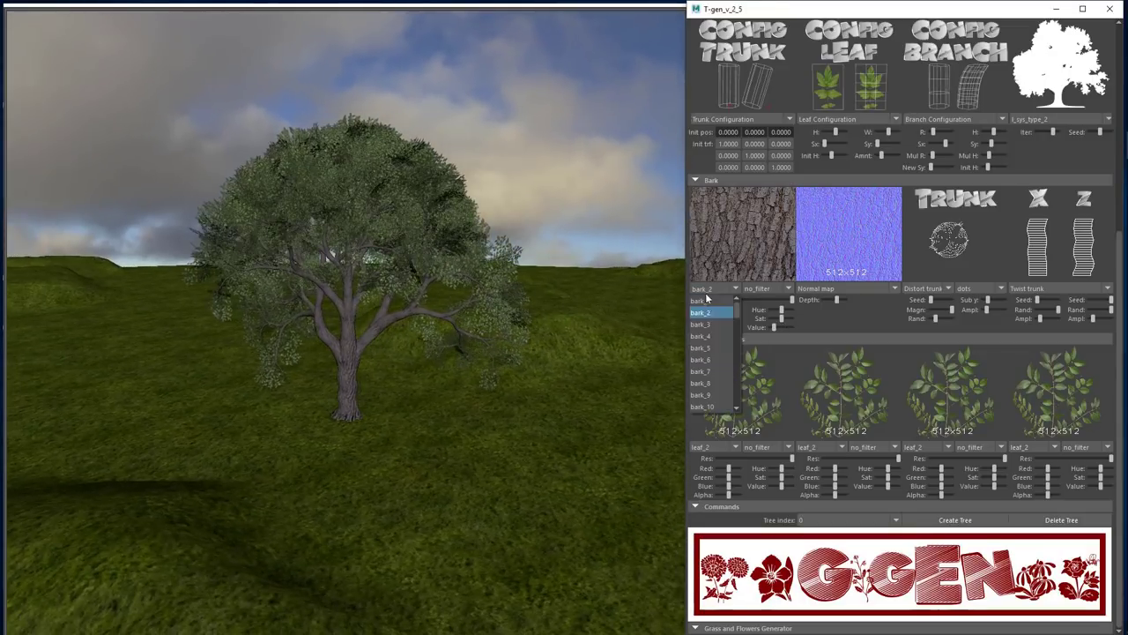
{"action": "left_click", "coordinate": [700, 324]}
{"action": "mouse_move", "coordinate": [523, 305]}
{"action": "left_mouse_down", "text": "alt"}
{"action": "mouse_move", "coordinate": [472, 300]}
{"action": "mouse_move", "coordinate": [502, 305]}
{"action": "left_mouse_up", "text": "alt"}
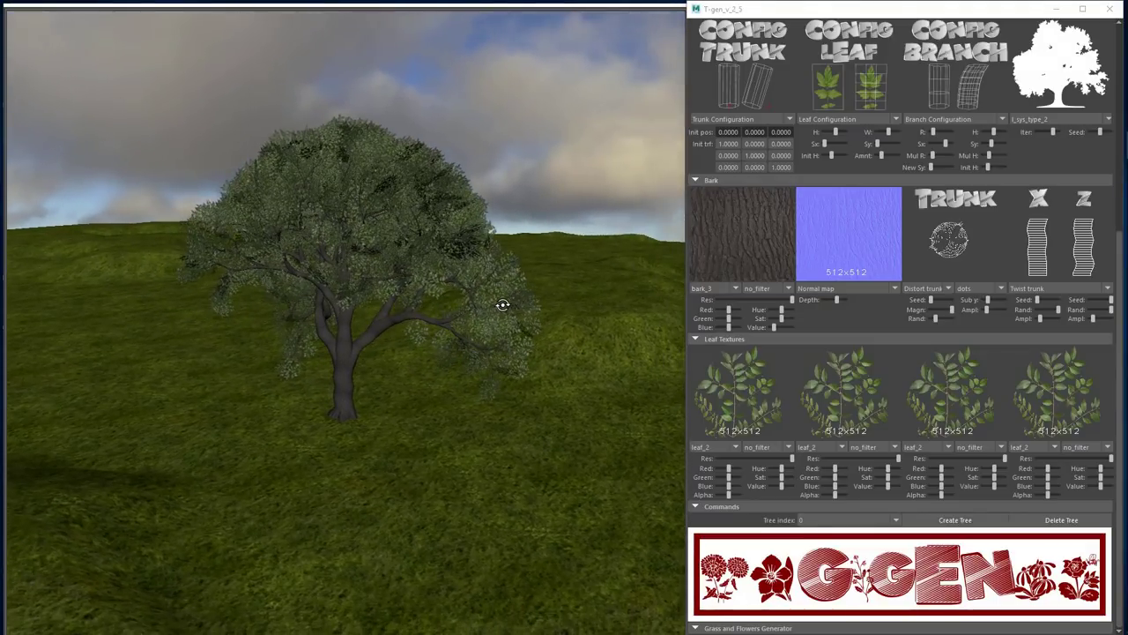
Delete the current tree and build a new l_sys_type_3 tree
{"action": "left_click", "coordinate": [1074, 522]}
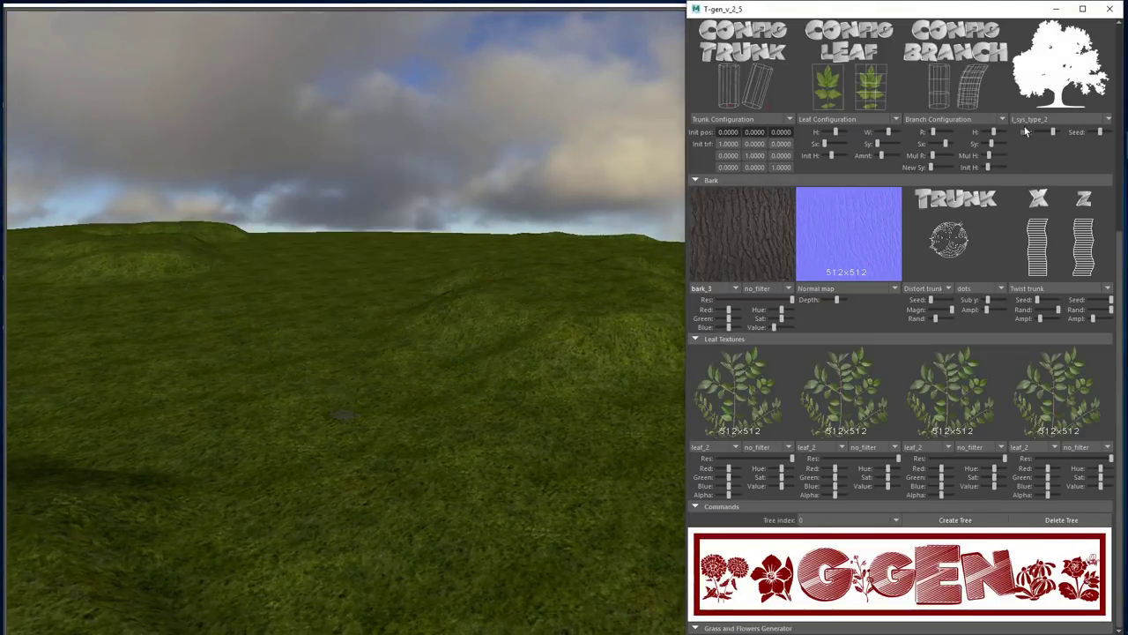
{"action": "left_click", "coordinate": [1029, 121]}
{"action": "left_click", "coordinate": [1031, 161]}
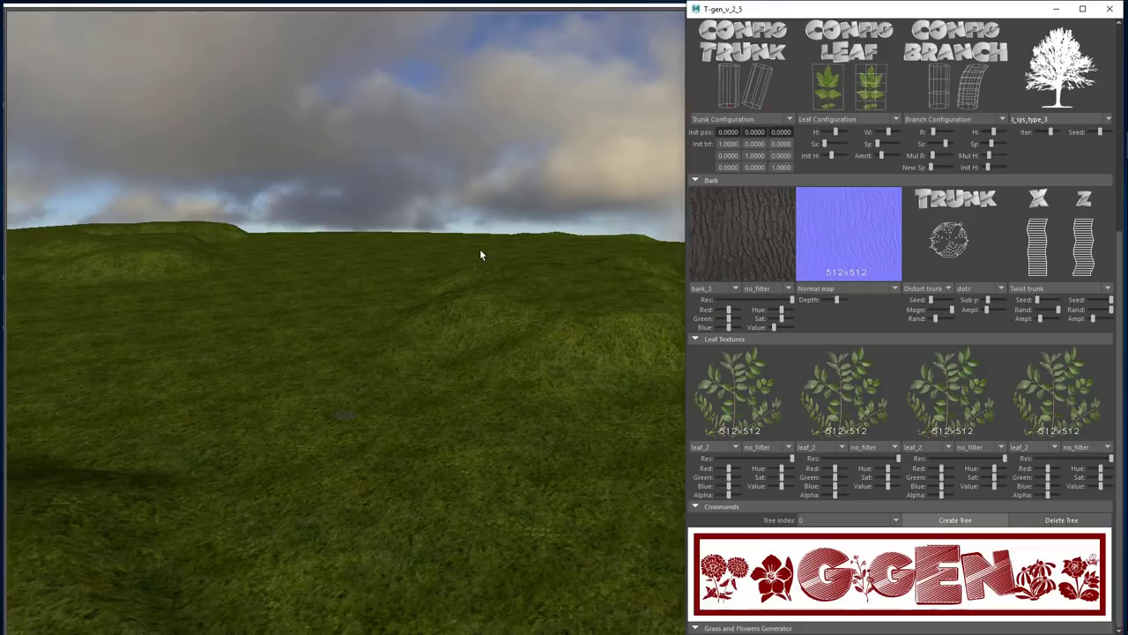
{"action": "left_click_drag", "start_coordinate": [420, 229], "coordinate": [511, 188], "text": "alt"}
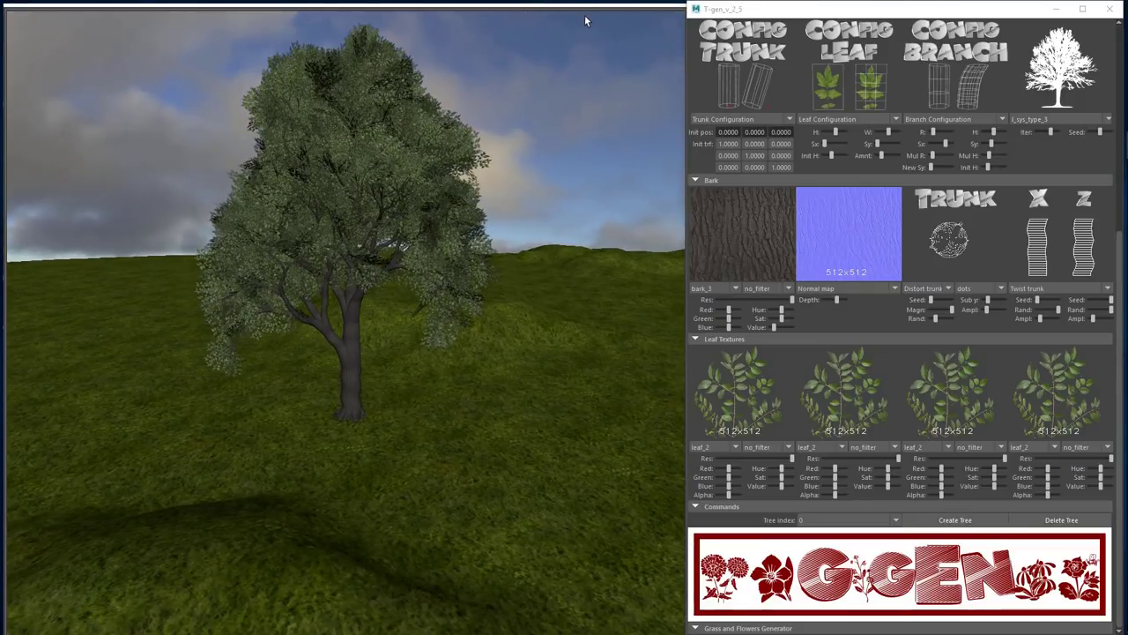
Light the viewport with all lights, add a sun, and adjust its N-S, W-E angle and intensity
{"action": "key", "text": "7"}
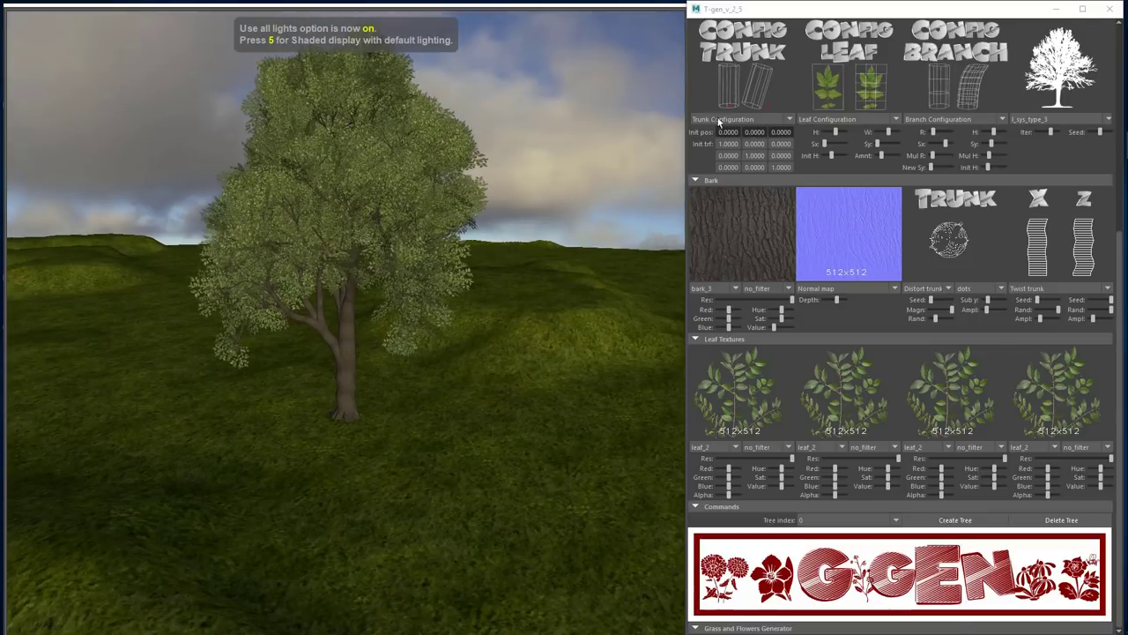
{"action": "scroll", "coordinate": [959, 148], "scroll_direction": "up", "scroll_amount": 4}
{"action": "scroll", "coordinate": [960, 148], "scroll_direction": "up", "scroll_amount": 2}
{"action": "left_click", "coordinate": [960, 198]}
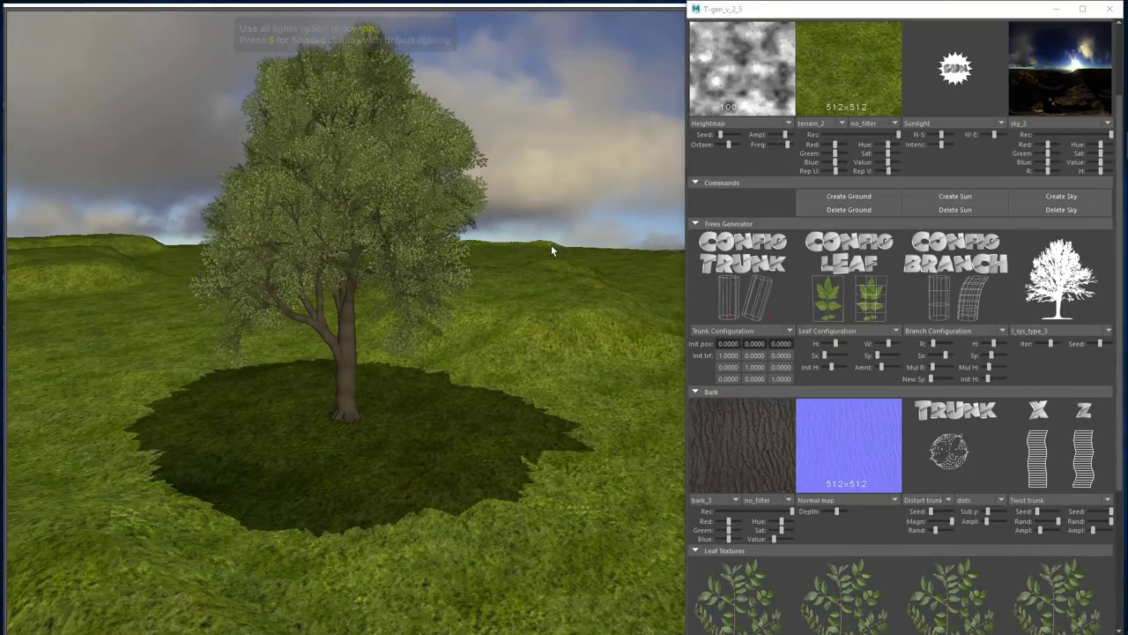
{"action": "scroll", "coordinate": [555, 244], "scroll_direction": "up", "scroll_amount": 1}
{"action": "mouse_move", "coordinate": [937, 138]}
{"action": "left_mouse_down"}
{"action": "mouse_move", "coordinate": [996, 134]}
{"action": "mouse_move", "coordinate": [952, 144]}
{"action": "left_mouse_up"}
{"action": "mouse_move", "coordinate": [564, 212]}
{"action": "left_mouse_down", "text": "alt"}
{"action": "mouse_move", "coordinate": [629, 197]}
{"action": "mouse_move", "coordinate": [552, 205]}
{"action": "mouse_move", "coordinate": [599, 196]}
{"action": "left_mouse_up", "text": "alt"}
Set all four leaf texture slots to the yellow-green leaf_3
{"action": "scroll", "coordinate": [809, 340], "scroll_direction": "down", "scroll_amount": 2}
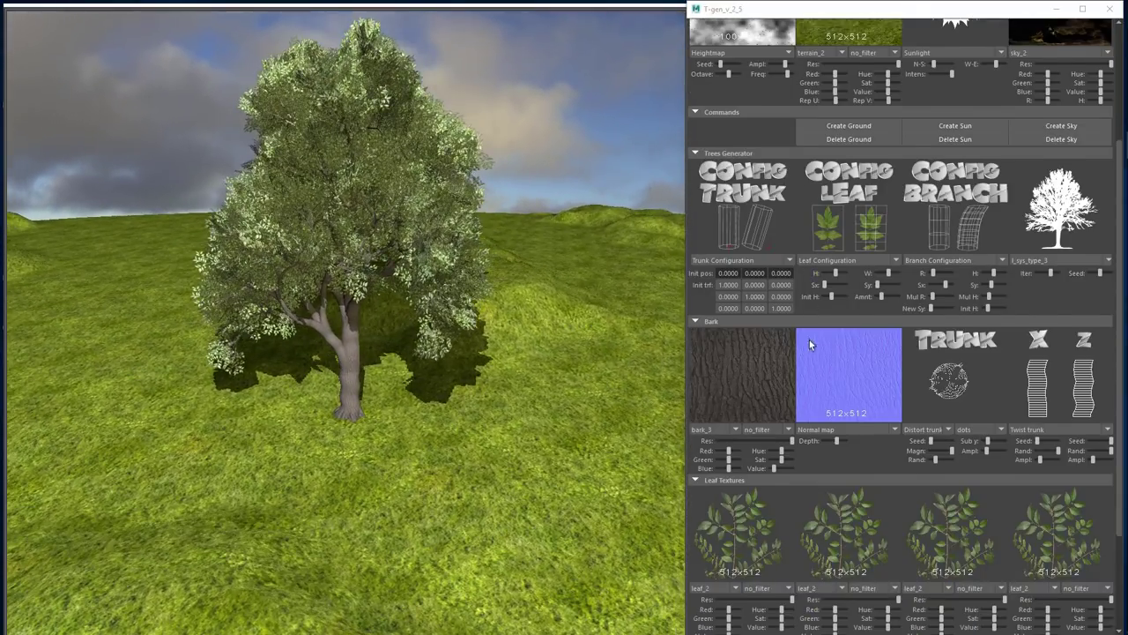
{"action": "scroll", "coordinate": [809, 340], "scroll_direction": "down", "scroll_amount": 3}
{"action": "left_click", "coordinate": [714, 482]}
{"action": "left_click", "coordinate": [710, 517]}
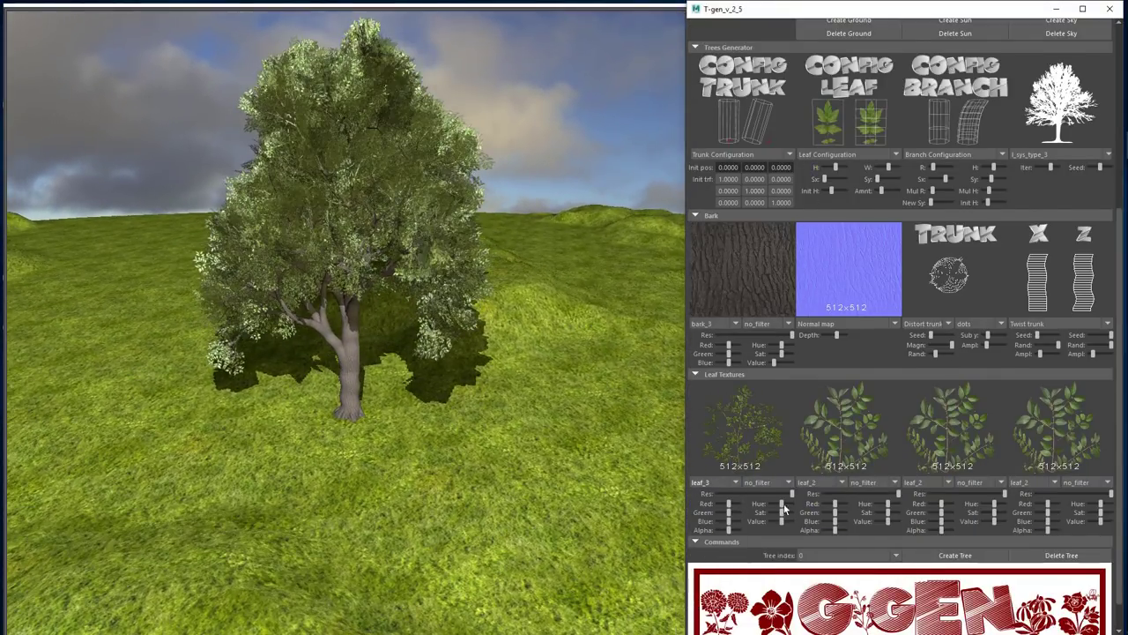
{"action": "left_click", "coordinate": [811, 486]}
{"action": "left_click", "coordinate": [818, 517]}
{"action": "left_click", "coordinate": [917, 482]}
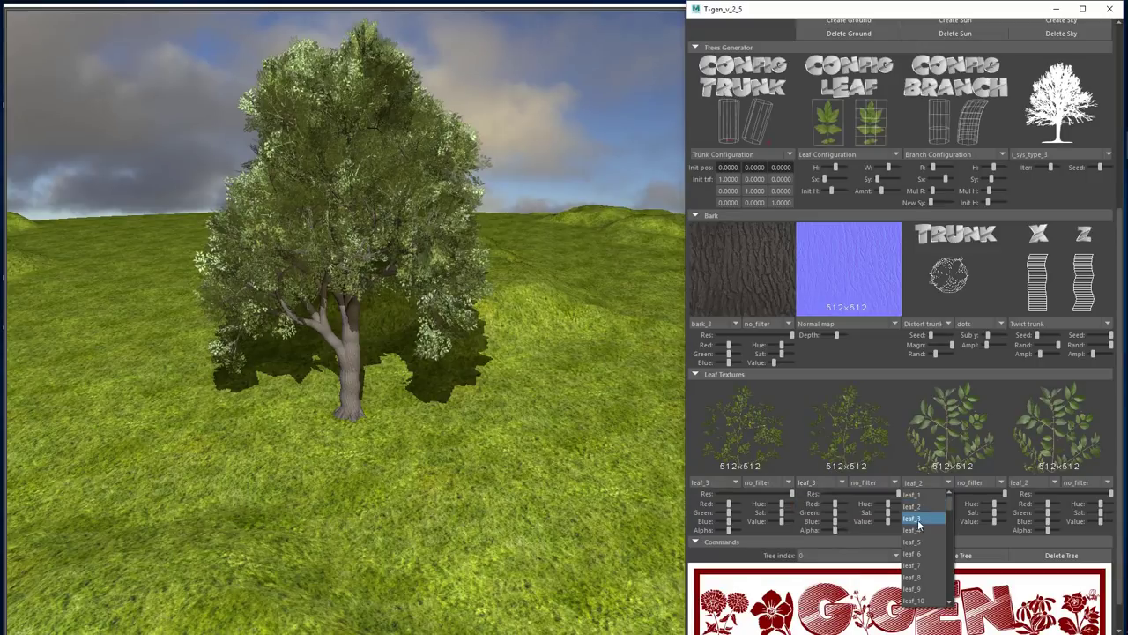
{"action": "left_click", "coordinate": [922, 518]}
{"action": "left_click", "coordinate": [1023, 482]}
{"action": "left_click", "coordinate": [1028, 517]}
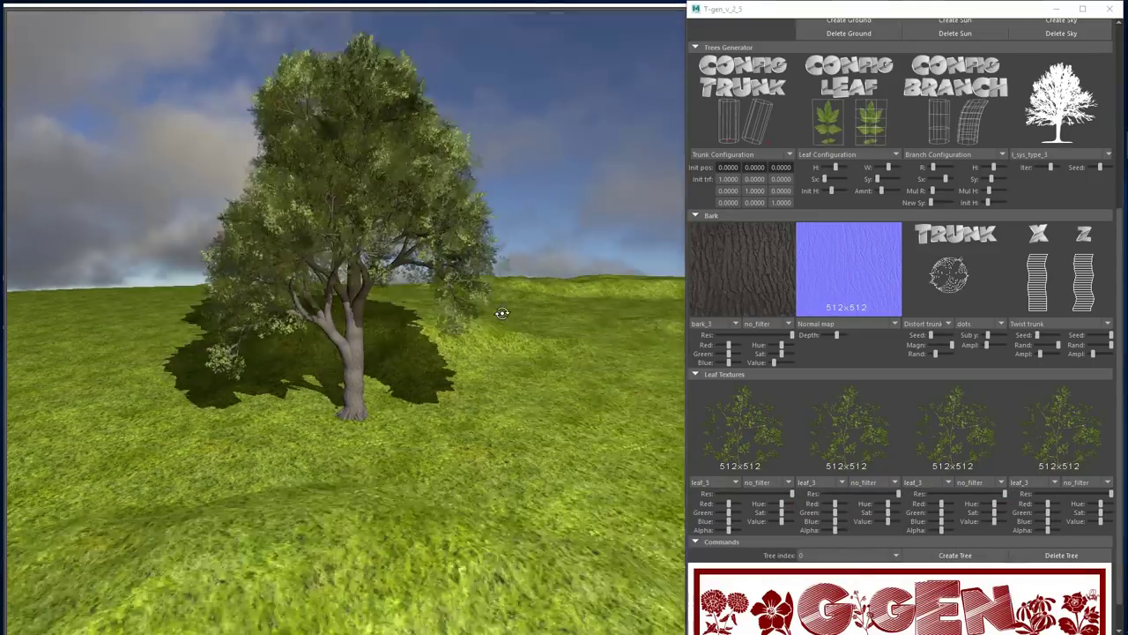
Swing the sun's north–south angle to reshape the tree's shadow
{"action": "left_click_drag", "start_coordinate": [501, 313], "coordinate": [679, 235], "text": "alt"}
{"action": "scroll", "coordinate": [924, 177], "scroll_direction": "up", "scroll_amount": 4}
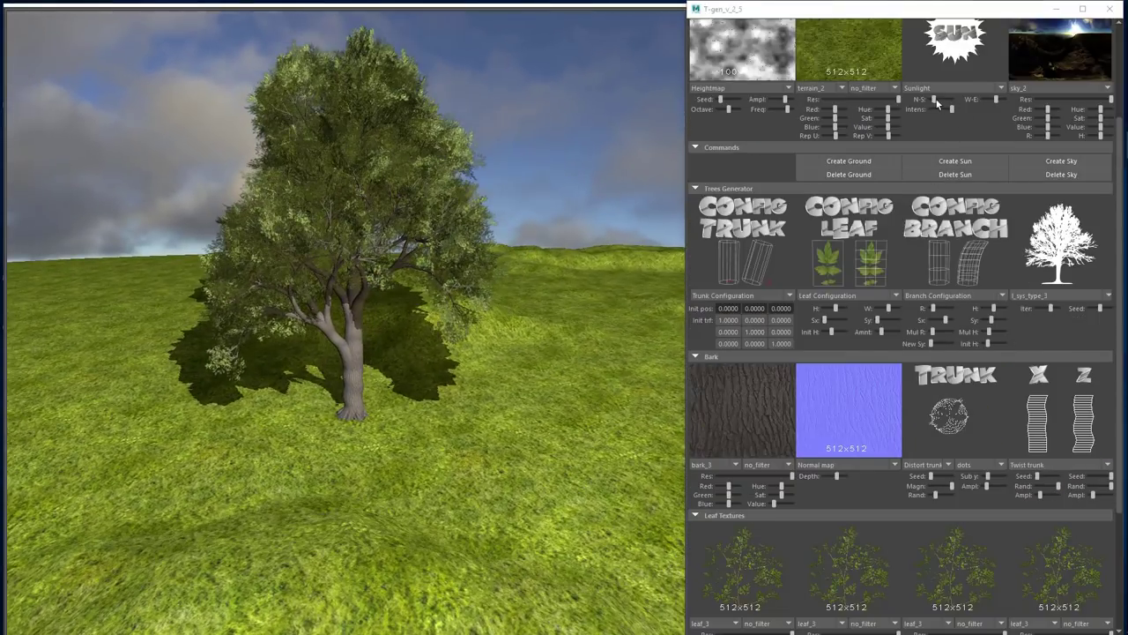
{"action": "mouse_move", "coordinate": [938, 104]}
{"action": "left_mouse_down"}
{"action": "mouse_move", "coordinate": [927, 106]}
{"action": "mouse_move", "coordinate": [983, 102]}
{"action": "left_mouse_up"}
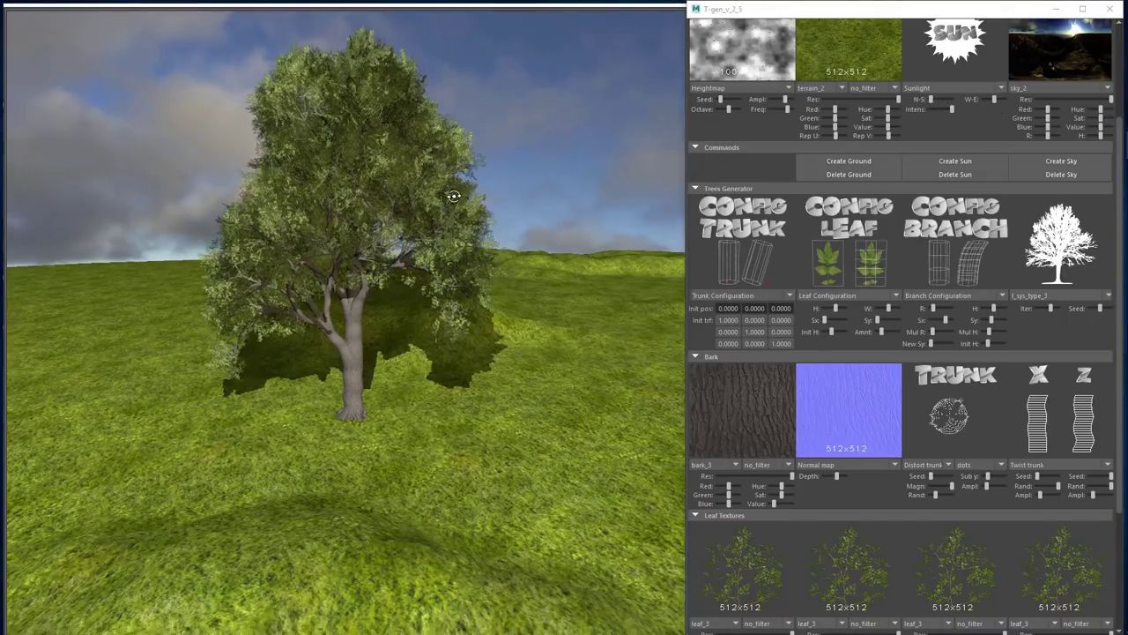
{"action": "left_click_drag", "start_coordinate": [453, 196], "coordinate": [443, 198], "text": "alt"}
Switch the bark to bark_4 with the warming filter
{"action": "scroll", "coordinate": [818, 292], "scroll_direction": "down", "scroll_amount": 4}
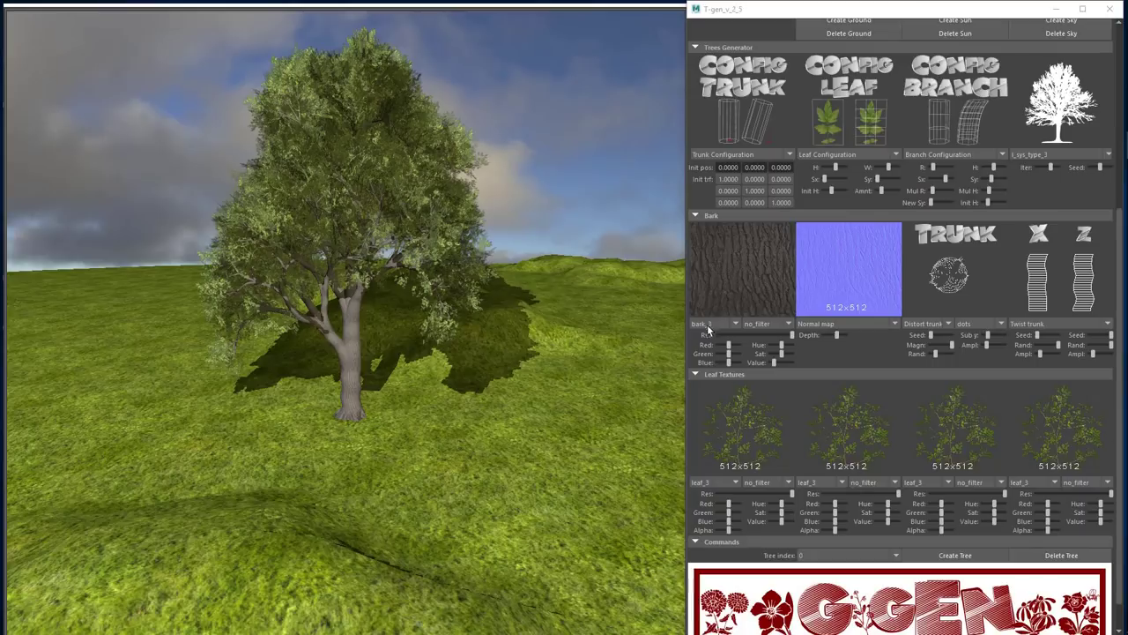
{"action": "left_click", "coordinate": [709, 324]}
{"action": "left_click", "coordinate": [709, 368]}
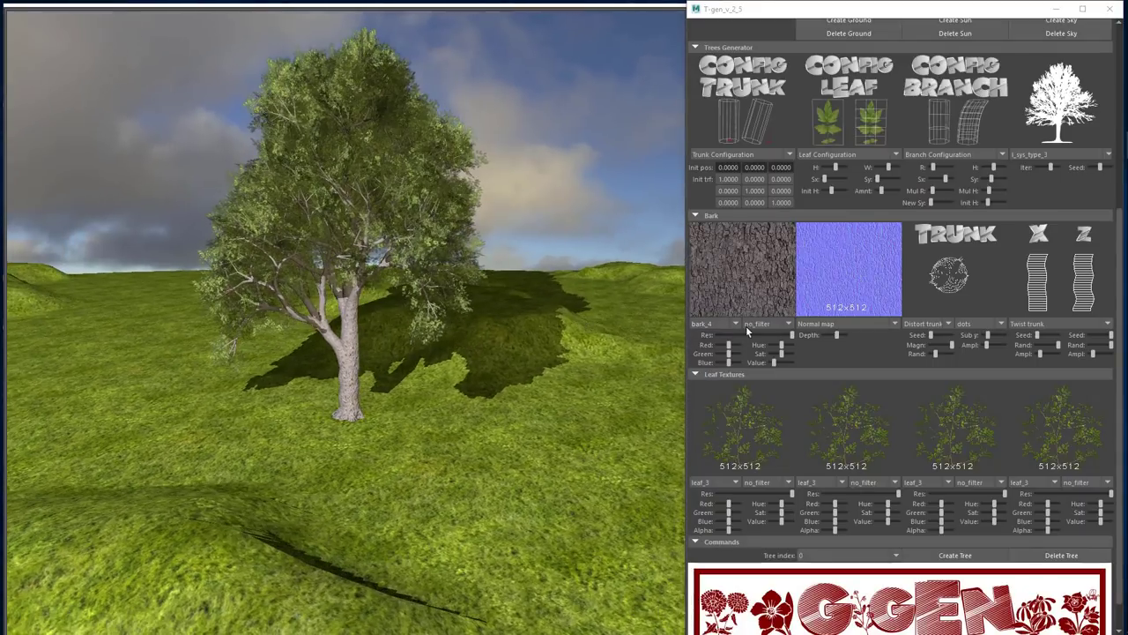
{"action": "left_click", "coordinate": [756, 323]}
{"action": "left_click", "coordinate": [767, 414]}
{"action": "mouse_move", "coordinate": [551, 314]}
{"action": "left_mouse_down", "text": "alt"}
{"action": "mouse_move", "coordinate": [490, 284]}
{"action": "mouse_move", "coordinate": [678, 346]}
{"action": "left_mouse_up", "text": "alt"}
Set all four leaf texture slots to leaf_4
{"action": "scroll", "coordinate": [535, 311], "scroll_direction": "up", "scroll_amount": 1}
{"action": "scroll", "coordinate": [520, 305], "scroll_direction": "up", "scroll_amount": 1}
{"action": "scroll", "coordinate": [507, 295], "scroll_direction": "up", "scroll_amount": 1}
{"action": "scroll", "coordinate": [493, 291], "scroll_direction": "up", "scroll_amount": 1}
{"action": "left_click", "coordinate": [703, 482]}
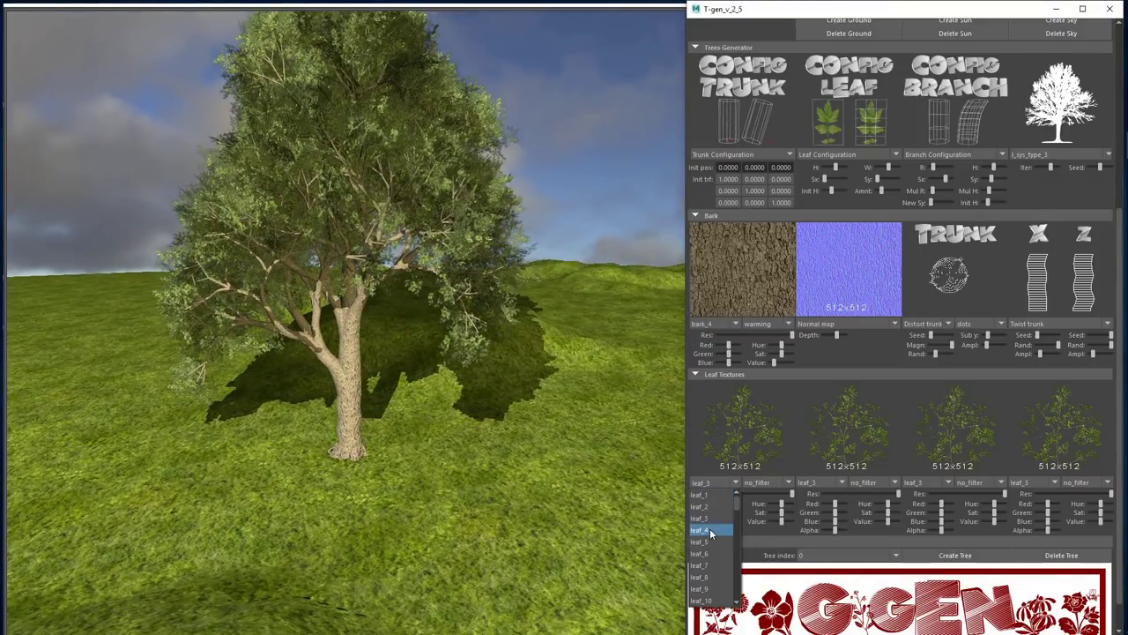
{"action": "left_click", "coordinate": [706, 529]}
{"action": "left_click", "coordinate": [807, 483]}
{"action": "left_click", "coordinate": [808, 529]}
{"action": "left_click", "coordinate": [914, 482]}
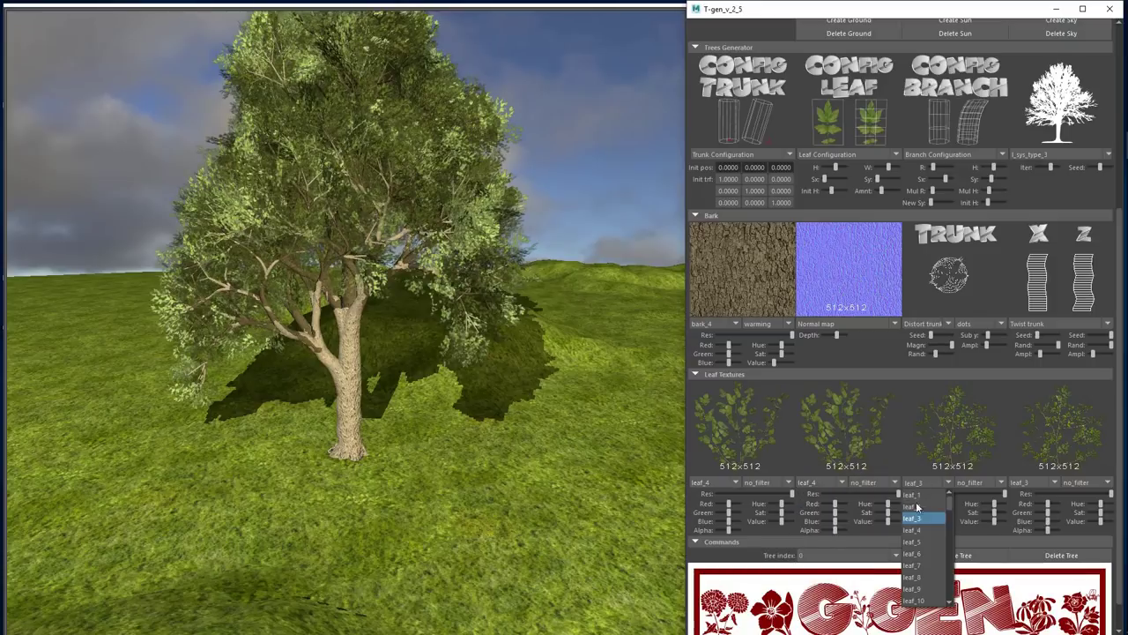
{"action": "left_click", "coordinate": [913, 529]}
{"action": "left_click", "coordinate": [1022, 483]}
{"action": "left_click", "coordinate": [1019, 530]}
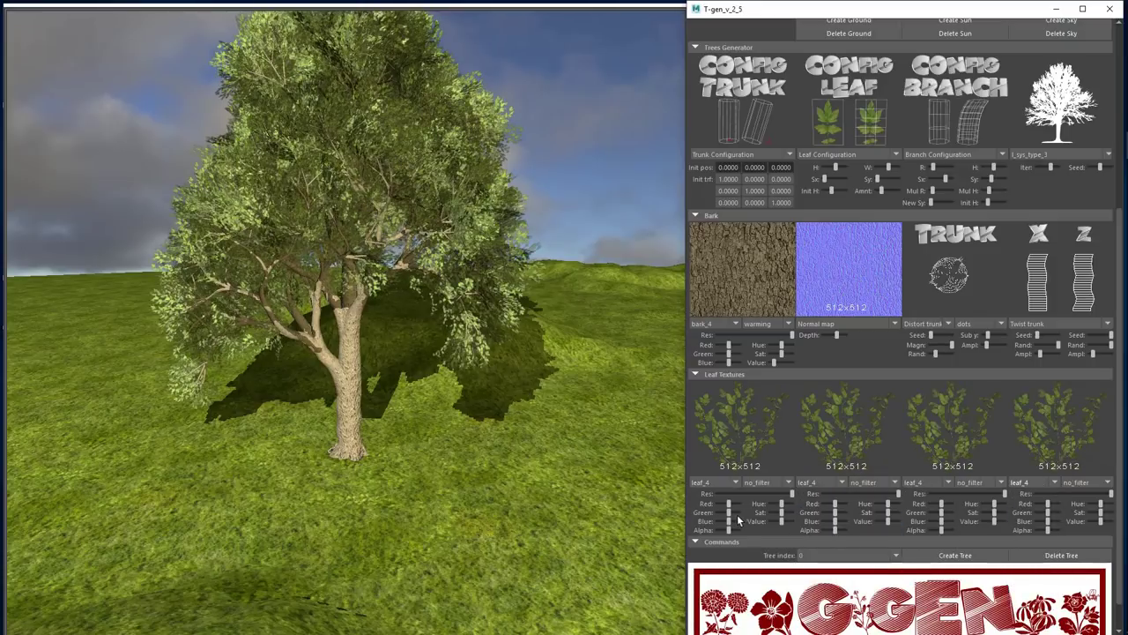
Raise the Green slider on each of the four leaf textures for brighter foliage
{"action": "left_click_drag", "start_coordinate": [737, 517], "coordinate": [742, 515]}
{"action": "left_click_drag", "start_coordinate": [835, 513], "coordinate": [841, 513]}
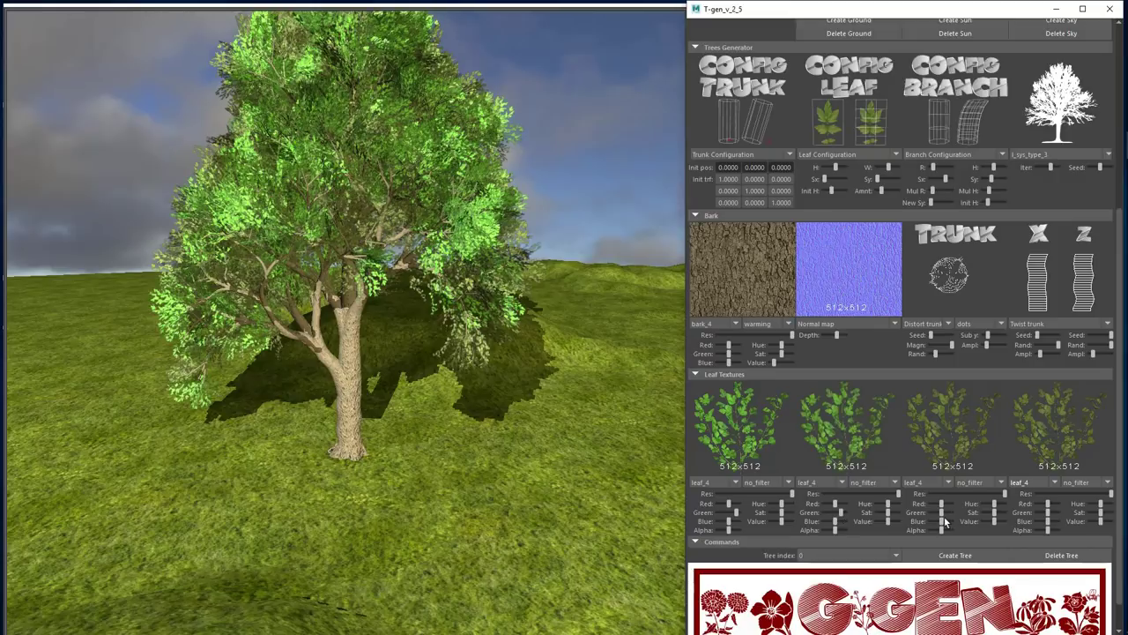
{"action": "left_click_drag", "start_coordinate": [947, 517], "coordinate": [952, 513]}
{"action": "left_click_drag", "start_coordinate": [1050, 515], "coordinate": [1055, 513]}
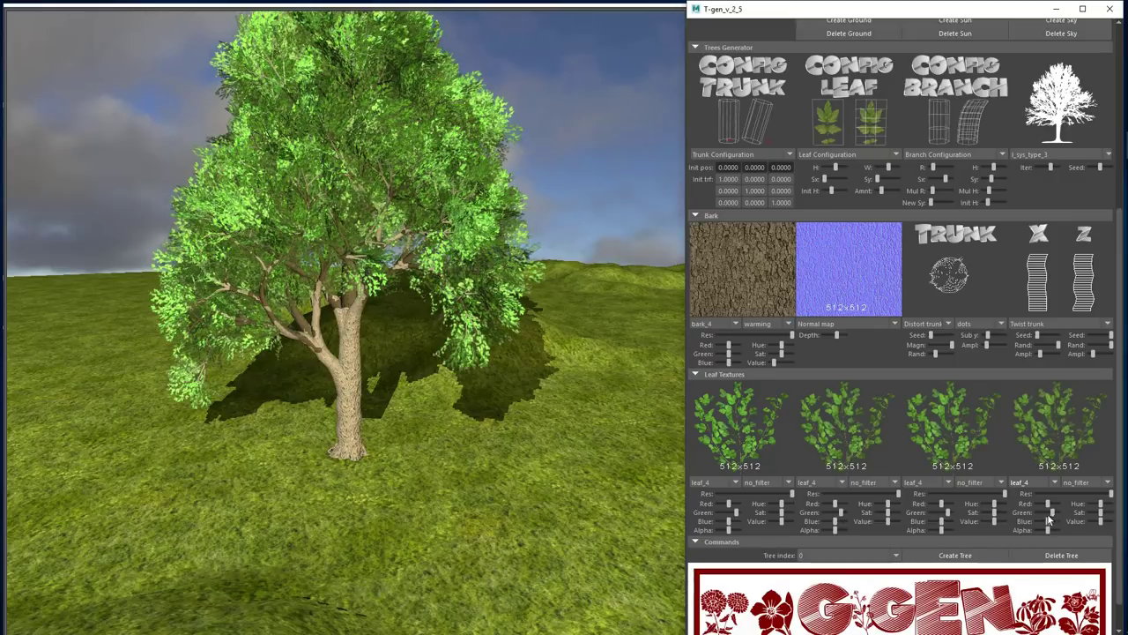
{"action": "mouse_move", "coordinate": [564, 318]}
{"action": "left_mouse_down", "text": "alt"}
{"action": "mouse_move", "coordinate": [530, 256]}
{"action": "mouse_move", "coordinate": [496, 252]}
{"action": "mouse_move", "coordinate": [517, 255]}
{"action": "left_mouse_up", "text": "alt"}
Use terrain_5 as the ground texture and lower its Value to a darker olive green
{"action": "scroll", "coordinate": [910, 176], "scroll_direction": "up", "scroll_amount": 5}
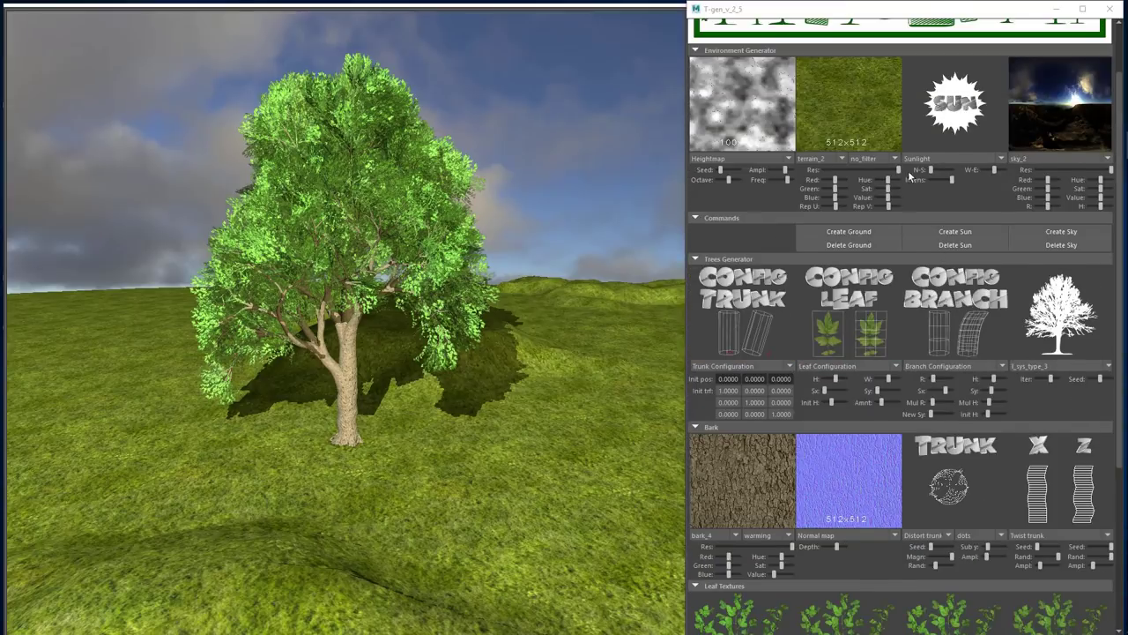
{"action": "left_click", "coordinate": [822, 161]}
{"action": "left_click", "coordinate": [813, 212]}
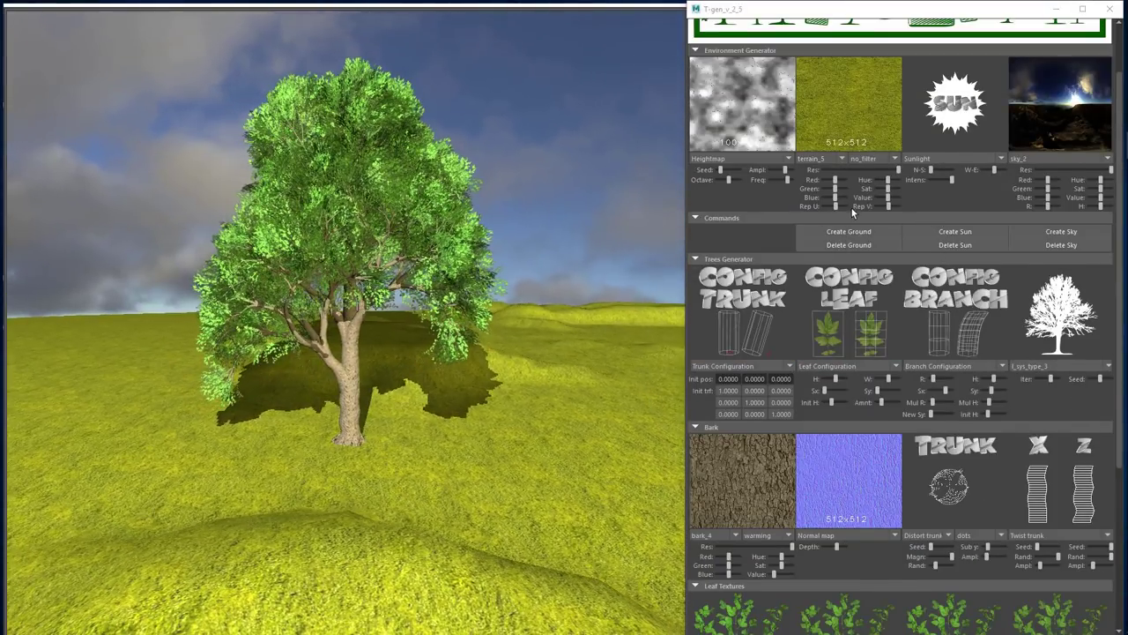
{"action": "left_click", "coordinate": [879, 199]}
{"action": "mouse_move", "coordinate": [591, 273]}
{"action": "left_mouse_down", "text": "alt"}
{"action": "mouse_move", "coordinate": [619, 262]}
{"action": "mouse_move", "coordinate": [558, 270]}
{"action": "left_mouse_up", "text": "alt"}
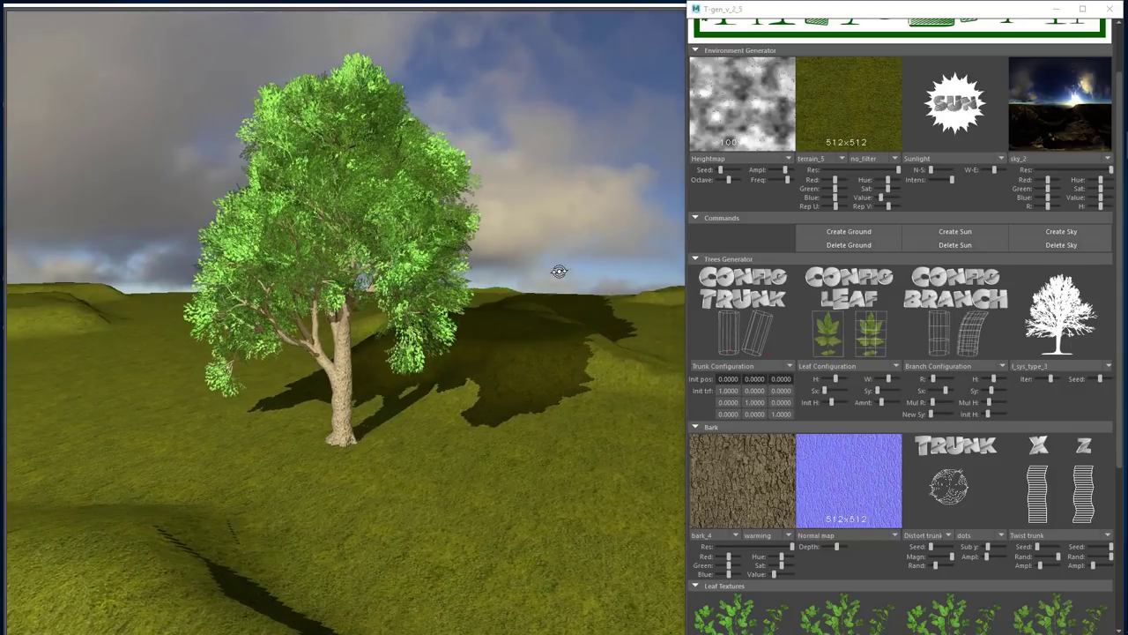
{"action": "right_click_drag", "start_coordinate": [559, 270], "coordinate": [460, 261], "text": "alt"}
Adjust the trunk Twist seed, randomness and amplitude to twist the trunk
{"action": "scroll", "coordinate": [975, 354], "scroll_direction": "down", "scroll_amount": 3}
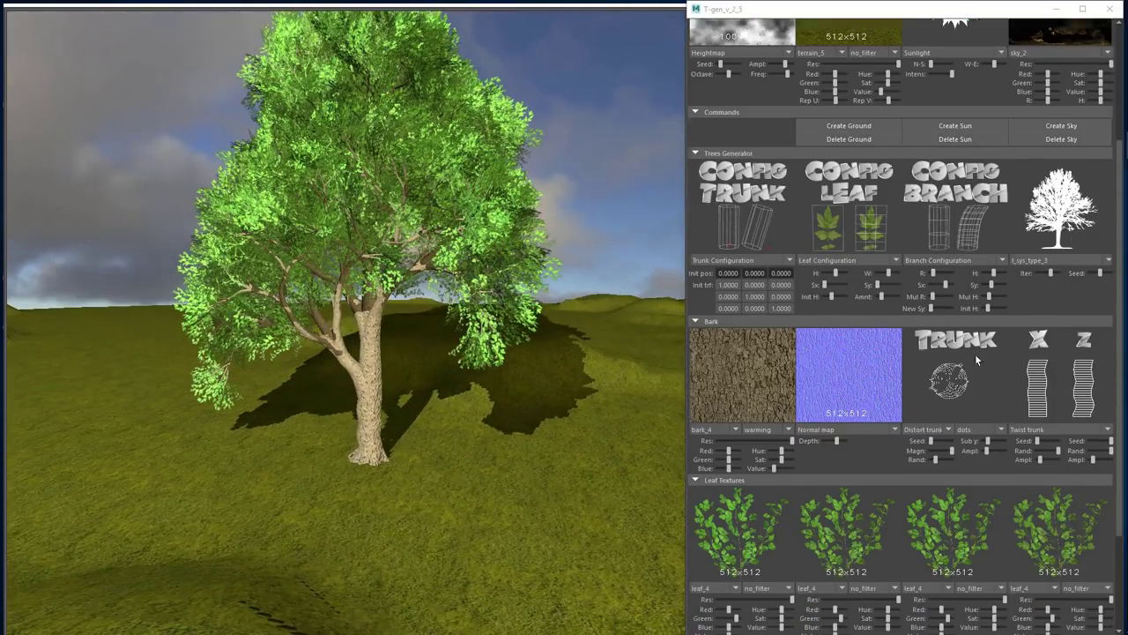
{"action": "scroll", "coordinate": [1028, 414], "scroll_direction": "down", "scroll_amount": 1}
{"action": "left_click_drag", "start_coordinate": [1042, 407], "coordinate": [1040, 412]}
{"action": "left_click", "coordinate": [1046, 417]}
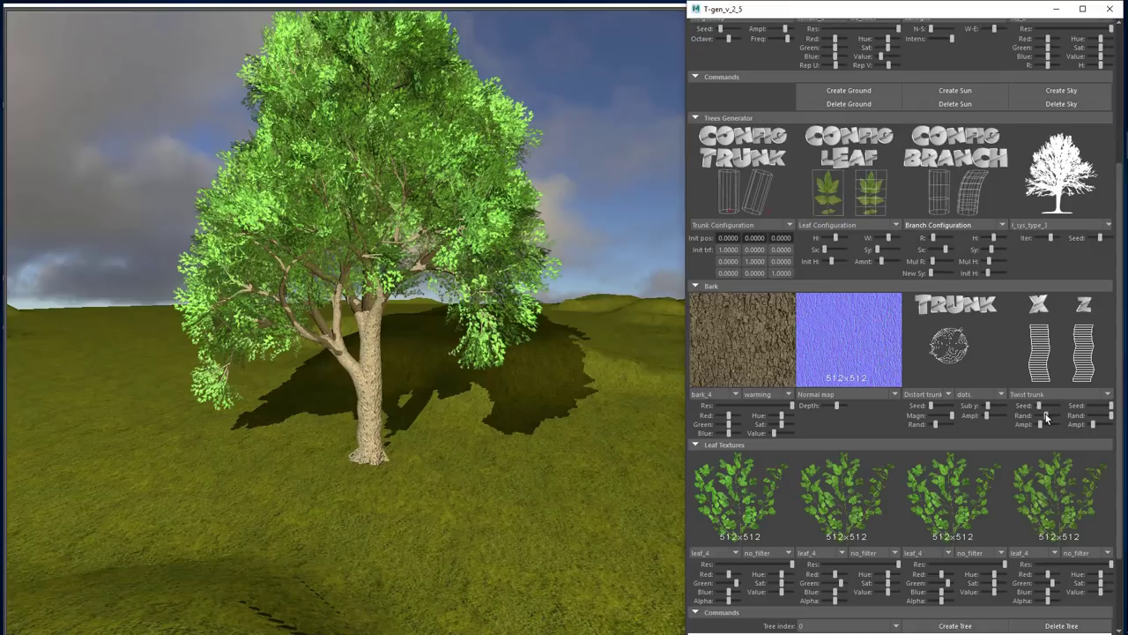
{"action": "left_click", "coordinate": [1052, 425]}
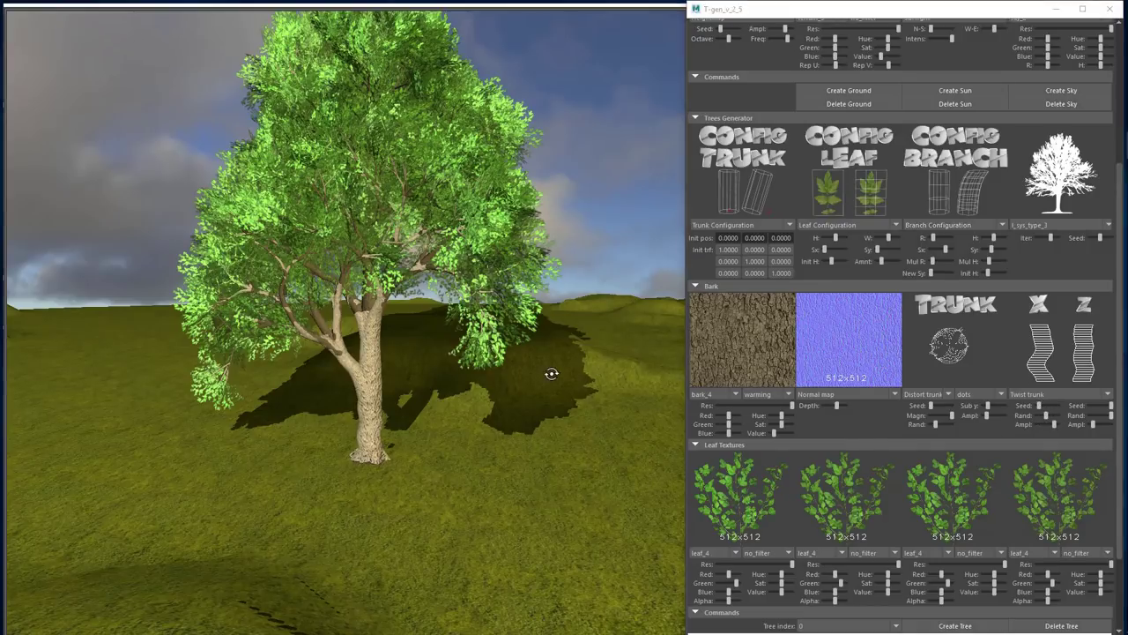
{"action": "left_click_drag", "start_coordinate": [549, 373], "coordinate": [476, 367]}
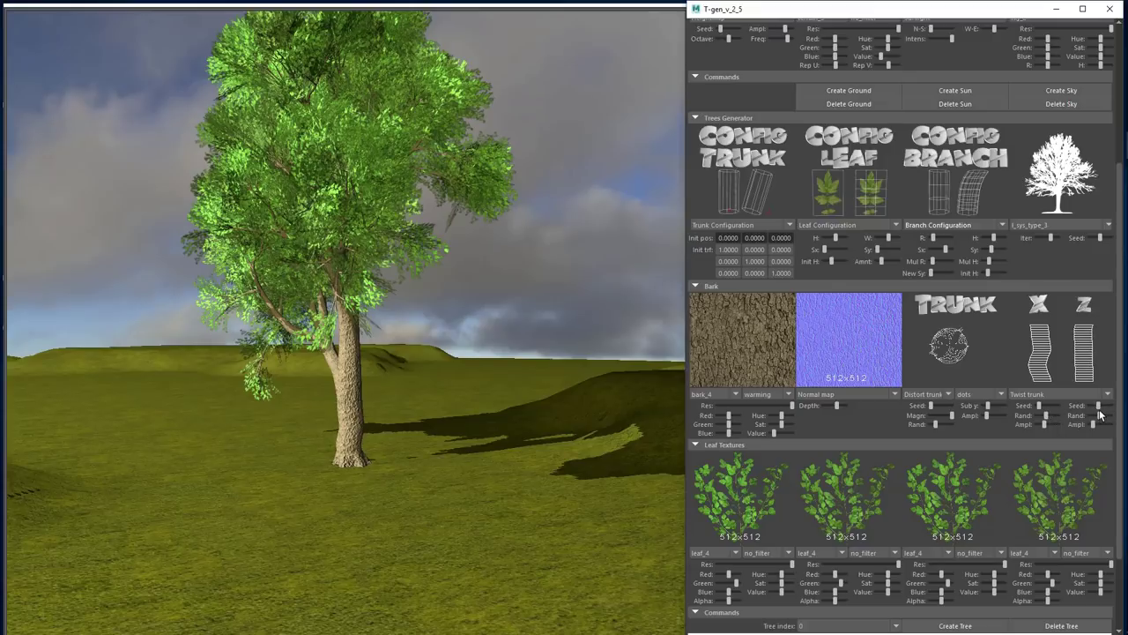
{"action": "left_click_drag", "start_coordinate": [1103, 418], "coordinate": [1106, 427]}
{"action": "left_click_drag", "start_coordinate": [617, 353], "coordinate": [657, 355]}
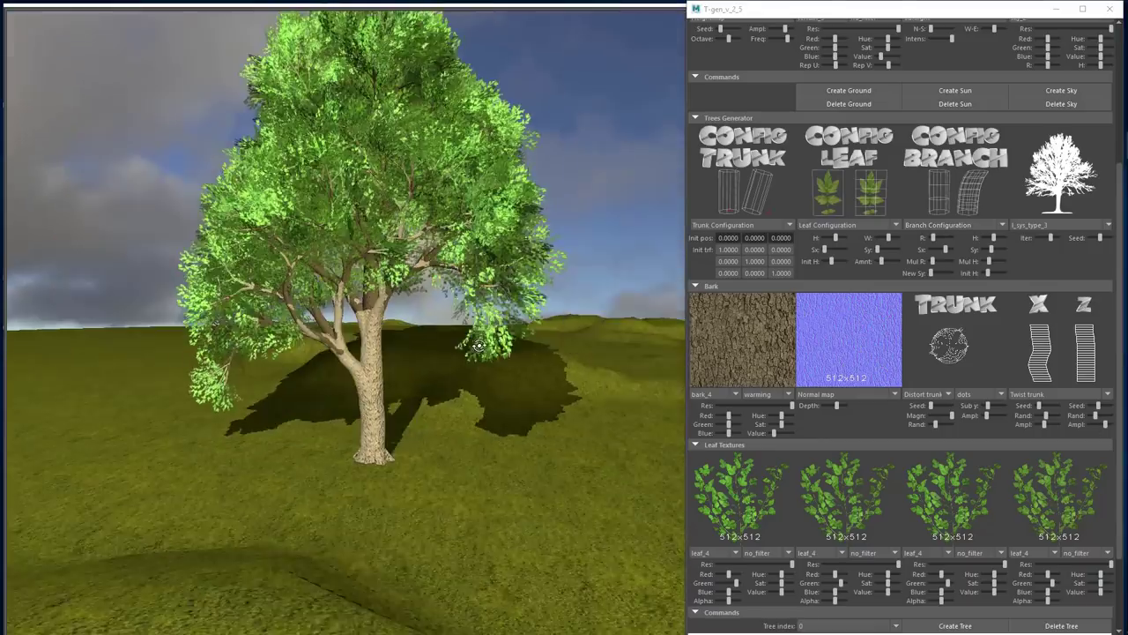
{"action": "left_click_drag", "start_coordinate": [1098, 406], "coordinate": [1094, 408]}
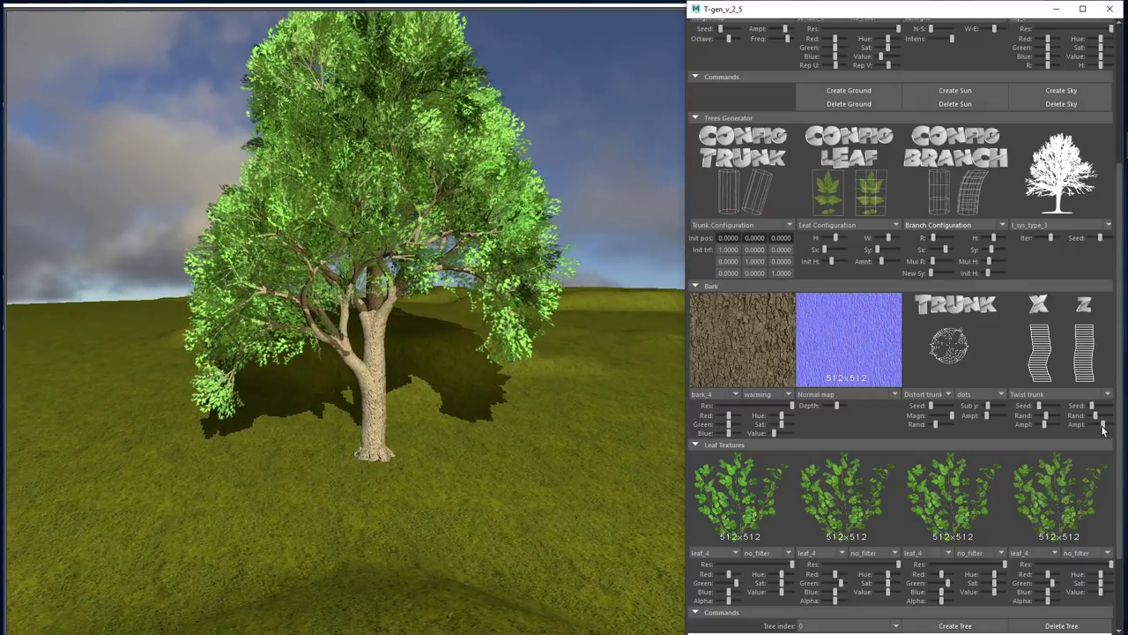
{"action": "left_click_drag", "start_coordinate": [556, 342], "coordinate": [540, 342], "text": "alt"}
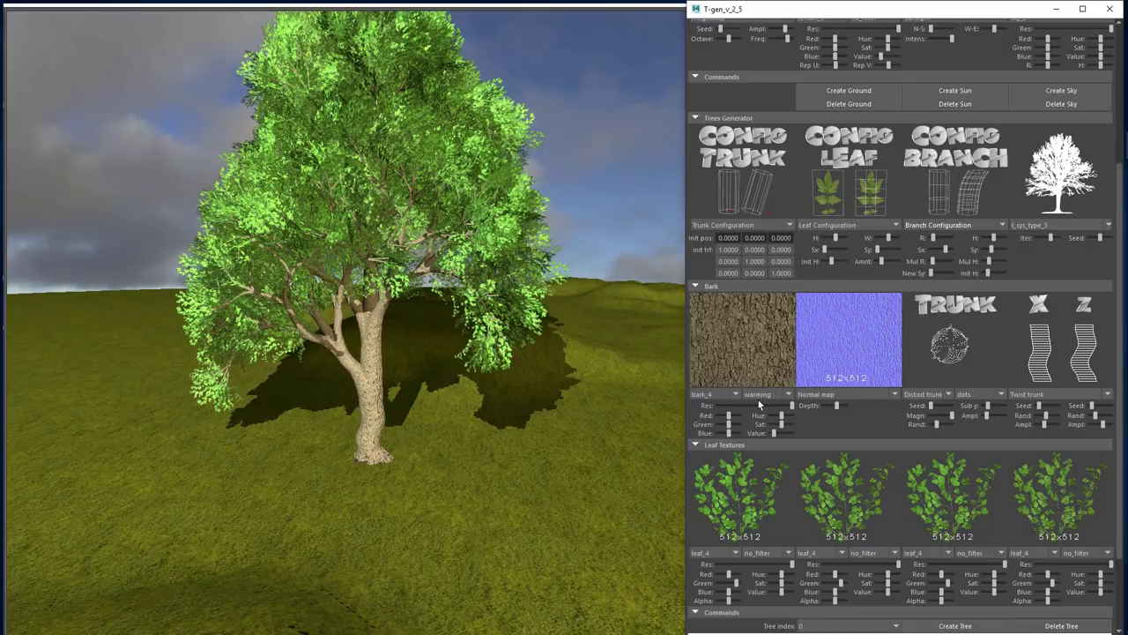
Tune the trunk Distort seed, amplitude, magnitude and Sub y for a gnarled, uneven base
{"action": "left_click_drag", "start_coordinate": [930, 405], "coordinate": [925, 416]}
{"action": "right_click_drag", "start_coordinate": [554, 353], "coordinate": [652, 372], "text": "alt"}
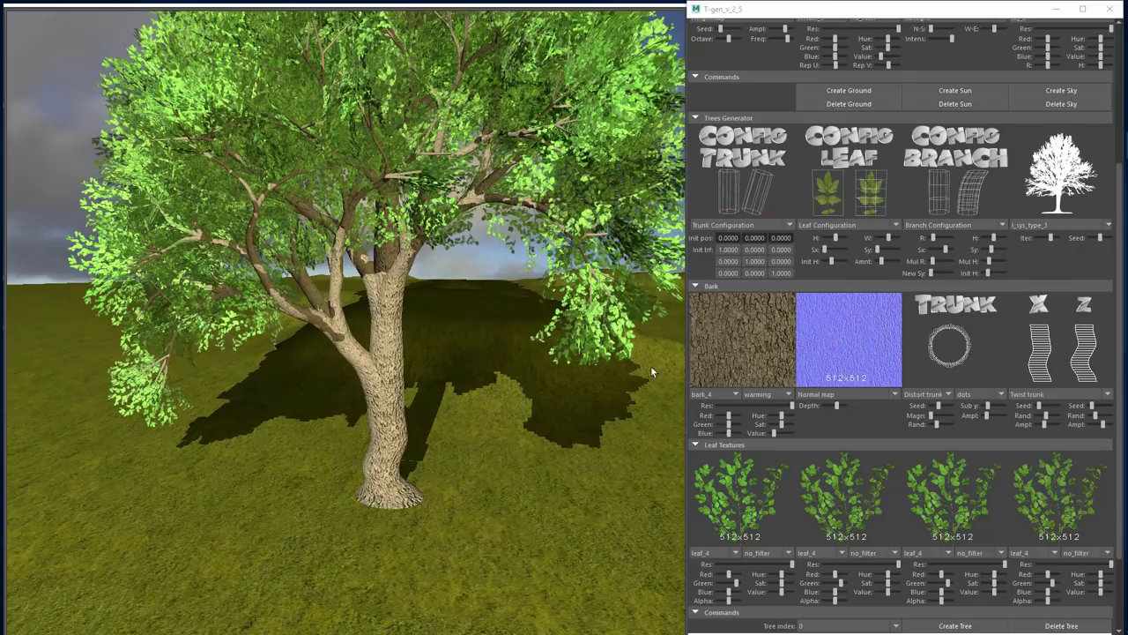
{"action": "left_click", "coordinate": [997, 416]}
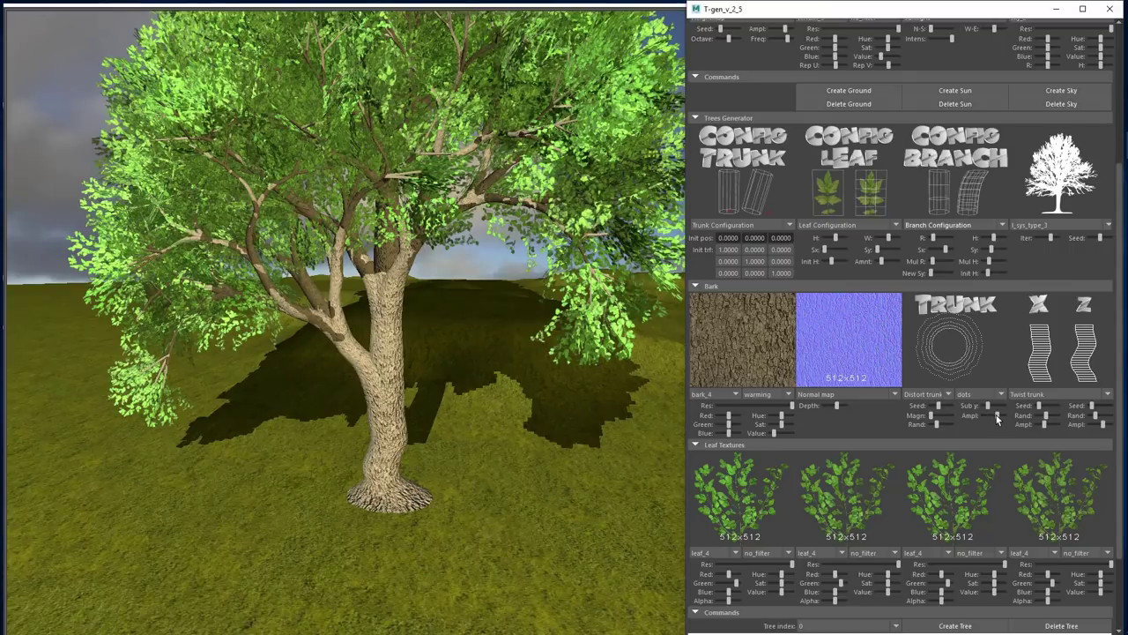
{"action": "left_click", "coordinate": [938, 415]}
{"action": "left_click_drag", "start_coordinate": [573, 375], "coordinate": [535, 380], "text": "alt"}
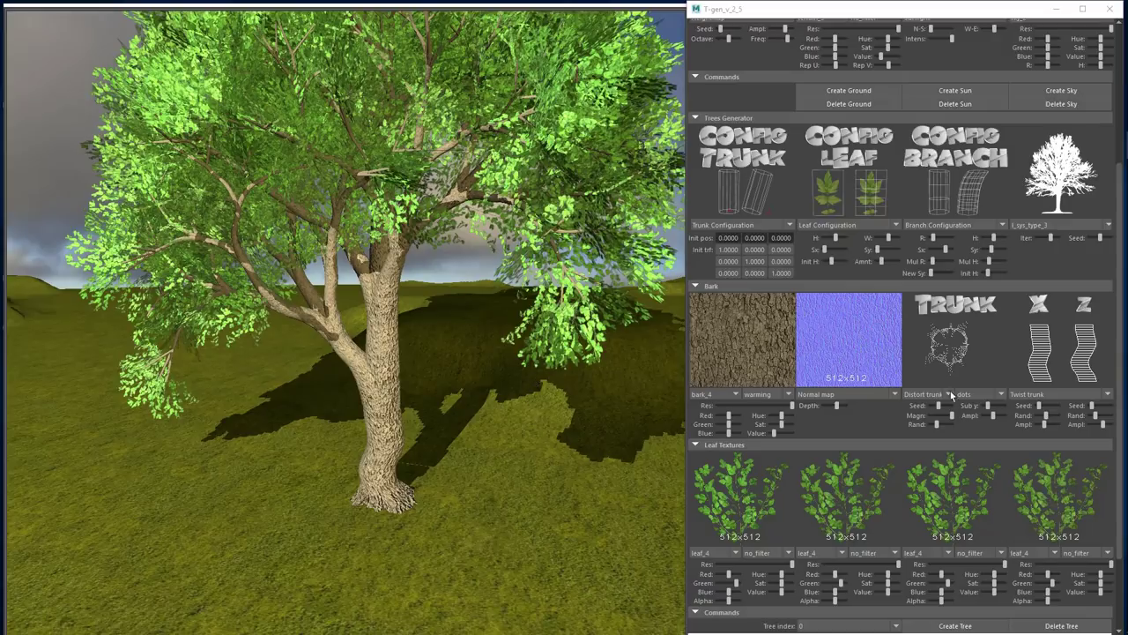
{"action": "left_click", "coordinate": [993, 407]}
{"action": "left_click", "coordinate": [994, 415]}
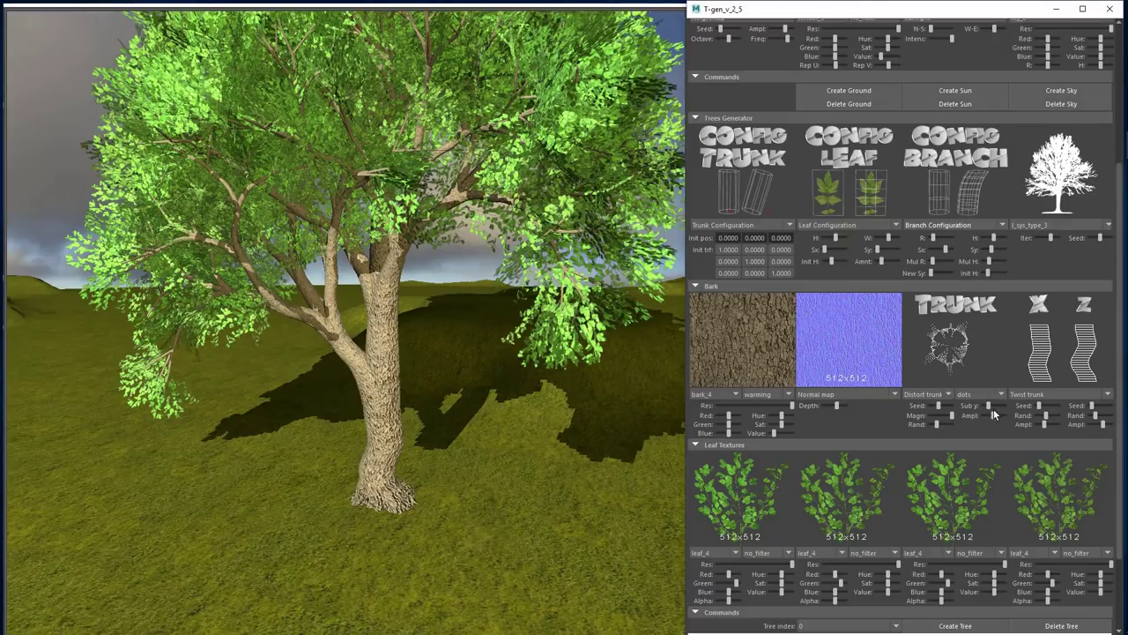
{"action": "mouse_move", "coordinate": [587, 372]}
{"action": "right_mouse_down", "text": "alt"}
{"action": "mouse_move", "coordinate": [579, 286]}
{"action": "mouse_move", "coordinate": [579, 302]}
{"action": "right_mouse_up", "text": "alt"}
Raise the Red slider on all four leaf textures to tint the canopy yellow-green
{"action": "scroll", "coordinate": [794, 467], "scroll_direction": "down", "scroll_amount": 3}
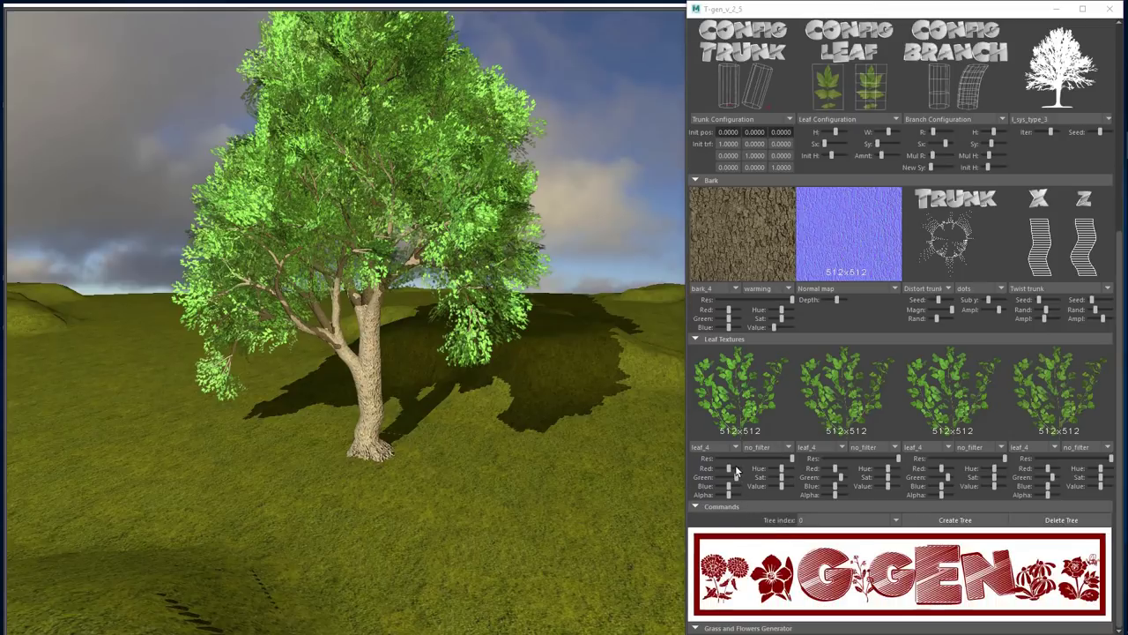
{"action": "left_click", "coordinate": [737, 469]}
{"action": "left_click", "coordinate": [844, 469]}
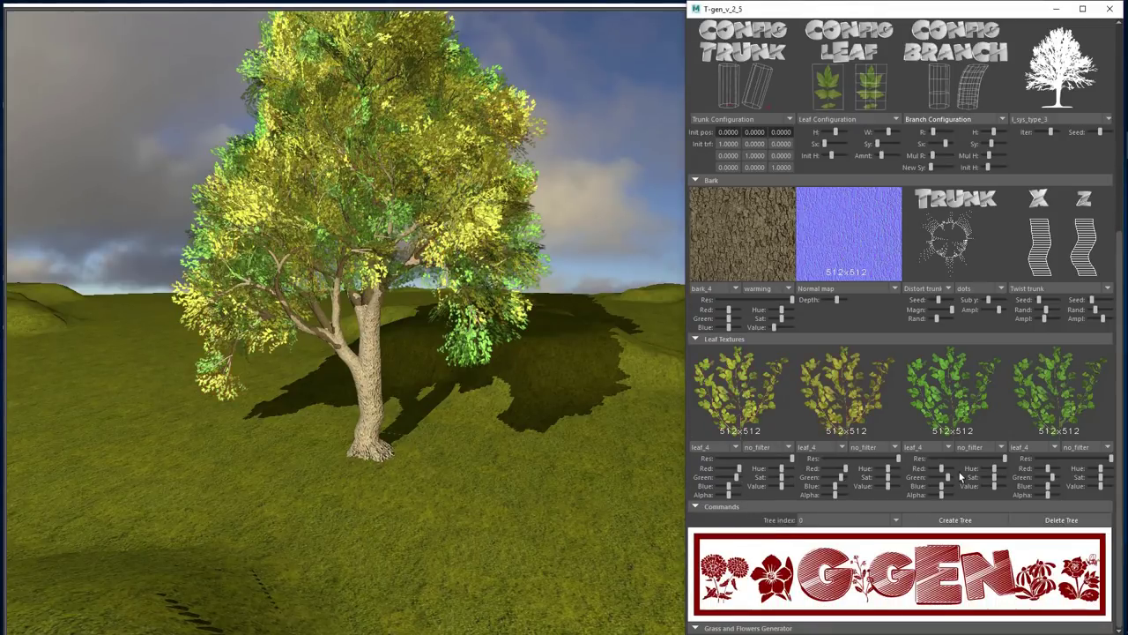
{"action": "left_click", "coordinate": [951, 469]}
{"action": "left_click", "coordinate": [1058, 469]}
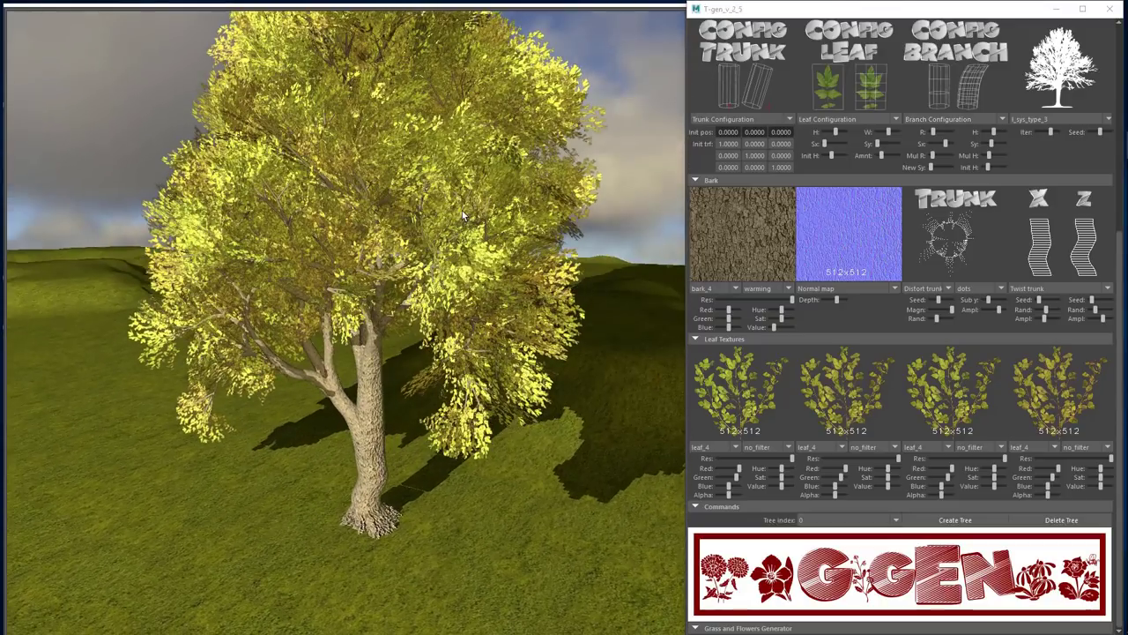
{"action": "left_click_drag", "start_coordinate": [463, 216], "coordinate": [476, 190], "text": "alt"}
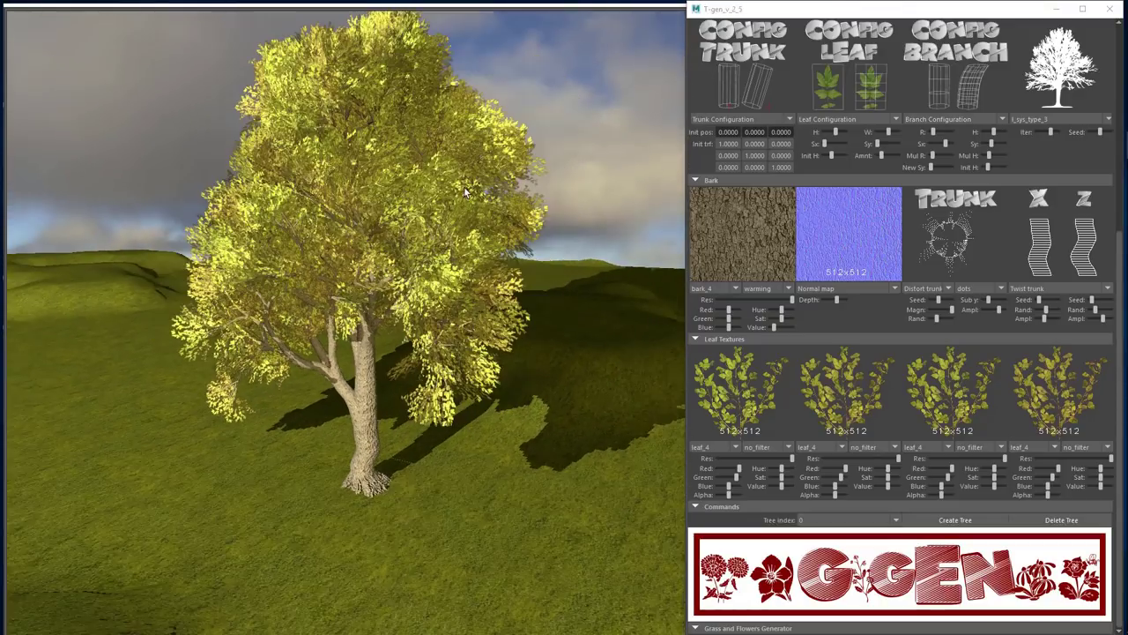
Switch the bark to bark_5, toggling the filter off and back to warming
{"action": "left_click", "coordinate": [714, 289]}
{"action": "left_click", "coordinate": [709, 342]}
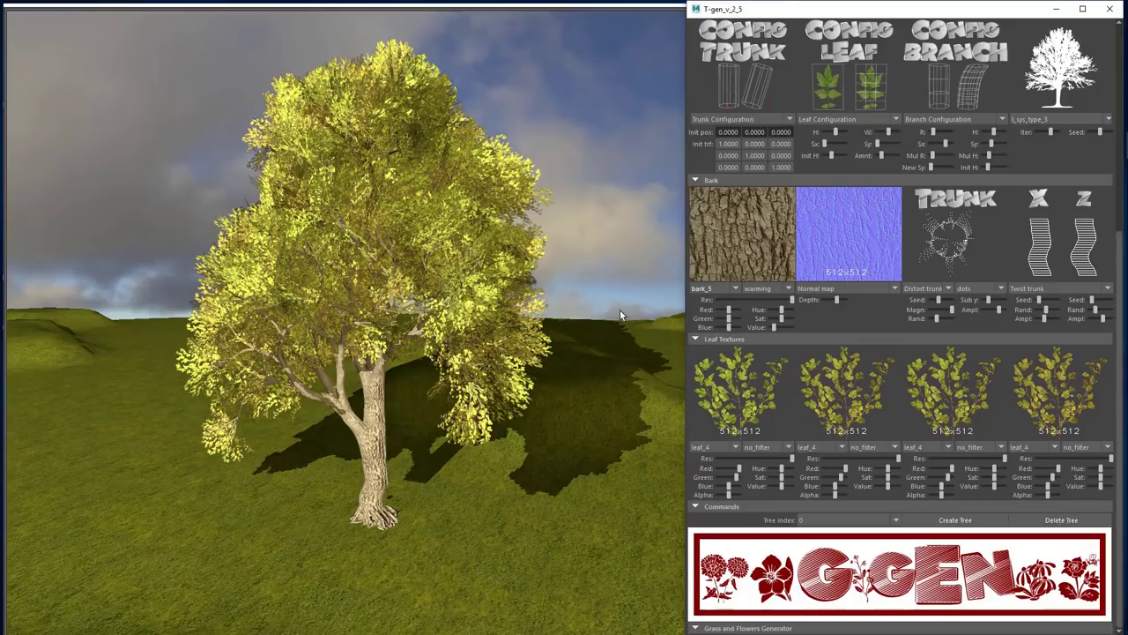
{"action": "left_click_drag", "start_coordinate": [621, 314], "coordinate": [603, 307], "text": "alt"}
{"action": "left_click", "coordinate": [755, 290]}
{"action": "left_click", "coordinate": [753, 302]}
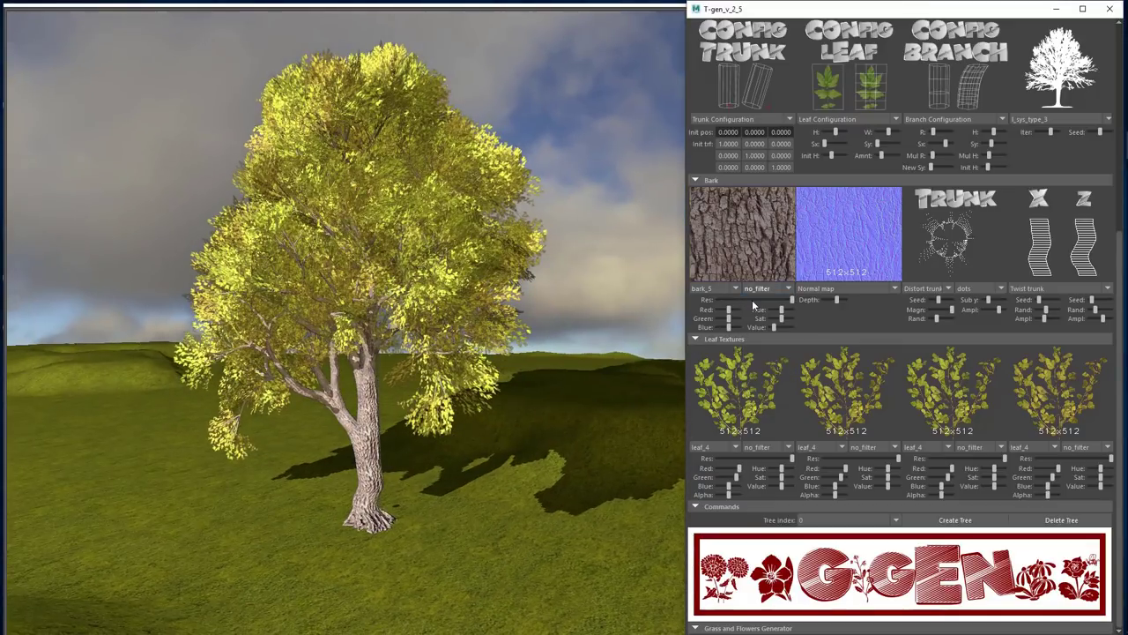
{"action": "left_click", "coordinate": [761, 290]}
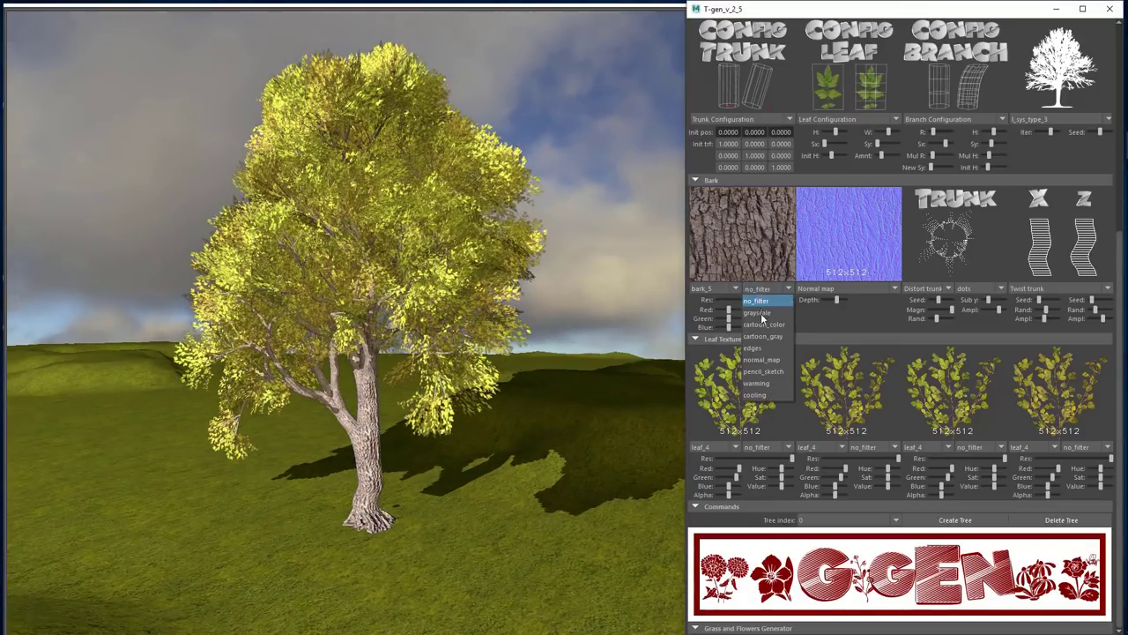
{"action": "left_click", "coordinate": [765, 383]}
{"action": "mouse_move", "coordinate": [615, 337]}
{"action": "left_mouse_down", "text": "alt"}
{"action": "mouse_move", "coordinate": [592, 322]}
{"action": "mouse_move", "coordinate": [614, 322]}
{"action": "left_mouse_up", "text": "alt"}
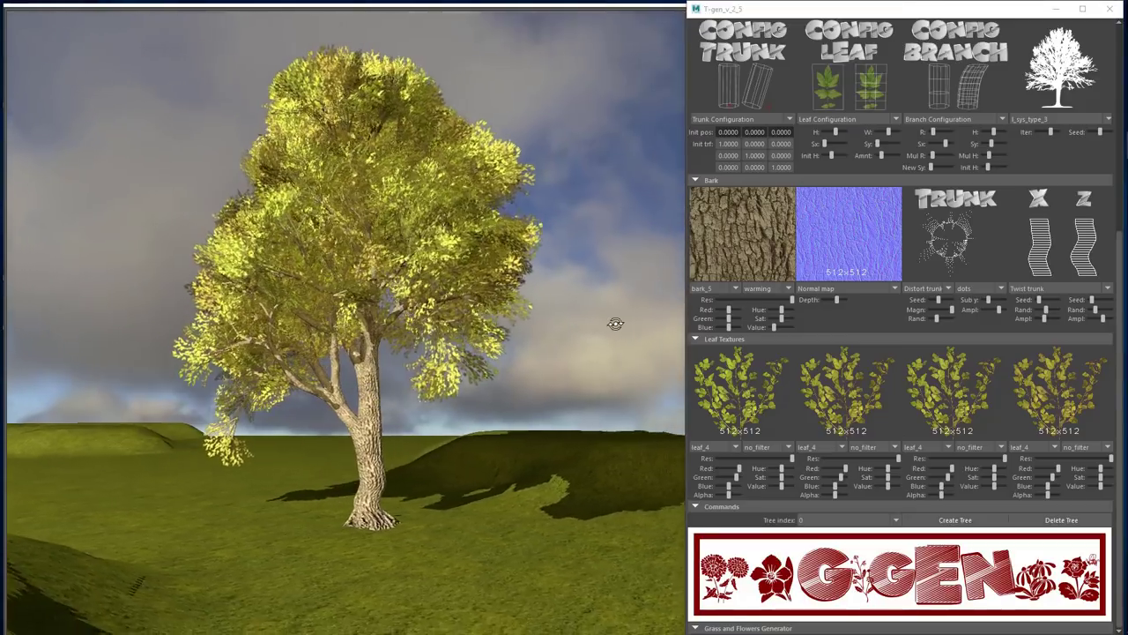
Test lower bark resolutions down to 32x32, restore 512x512, then delete the tree
{"action": "left_click", "coordinate": [766, 301]}
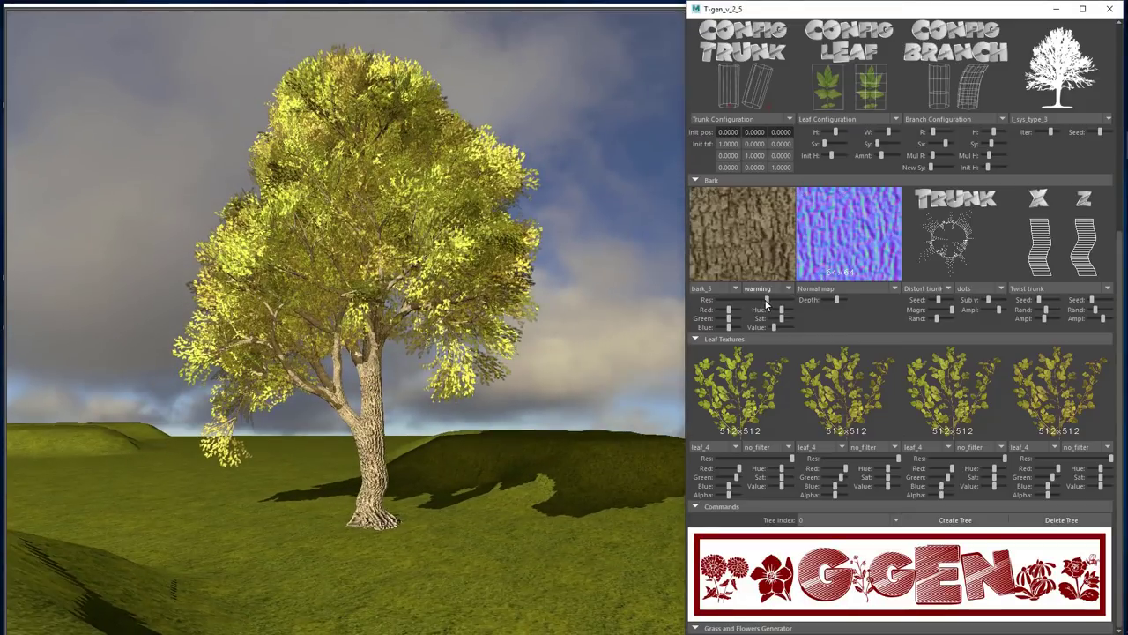
{"action": "left_click", "coordinate": [754, 301]}
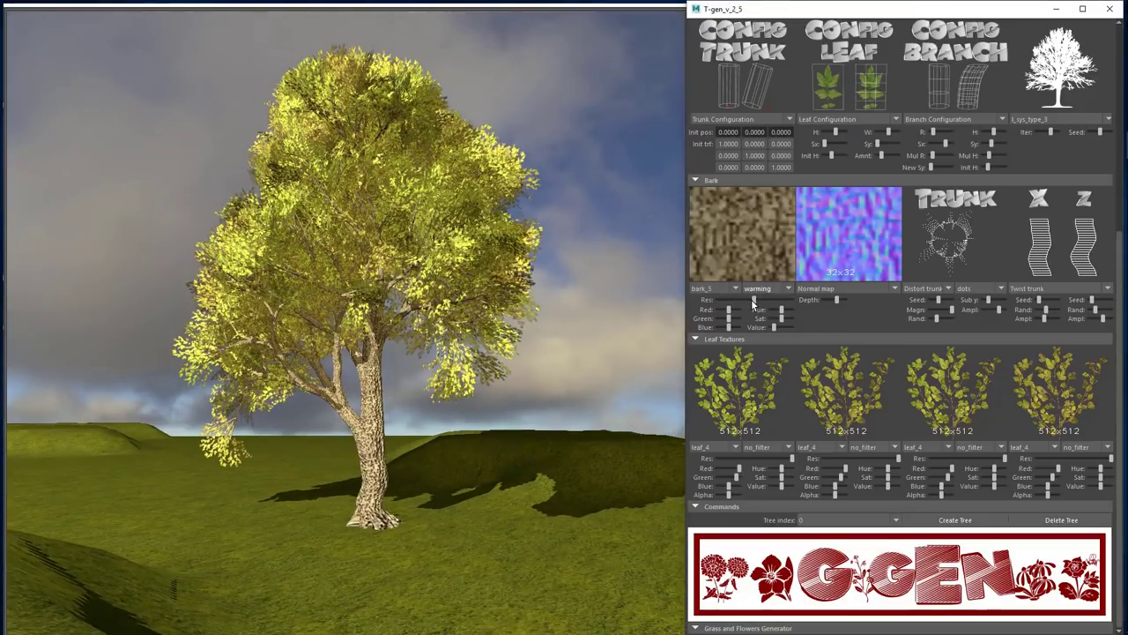
{"action": "left_click", "coordinate": [766, 301]}
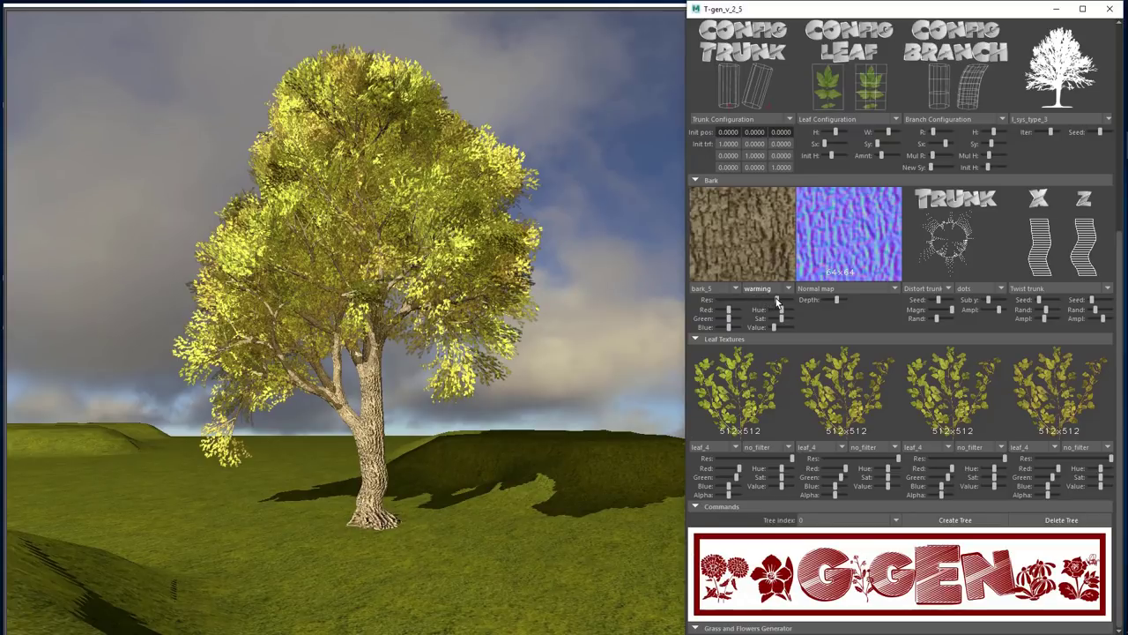
{"action": "left_click", "coordinate": [777, 301]}
{"action": "mouse_move", "coordinate": [616, 257]}
{"action": "left_mouse_down", "text": "alt"}
{"action": "mouse_move", "coordinate": [581, 252]}
{"action": "mouse_move", "coordinate": [638, 256]}
{"action": "mouse_move", "coordinate": [627, 255]}
{"action": "left_mouse_up", "text": "alt"}
{"action": "left_click", "coordinate": [1049, 521]}
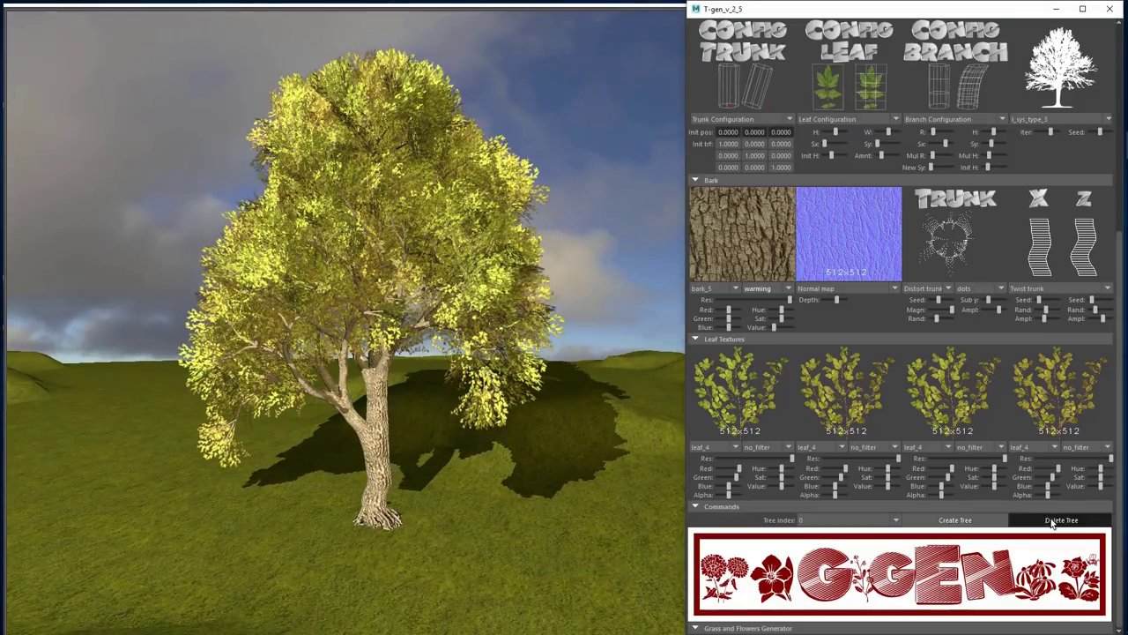